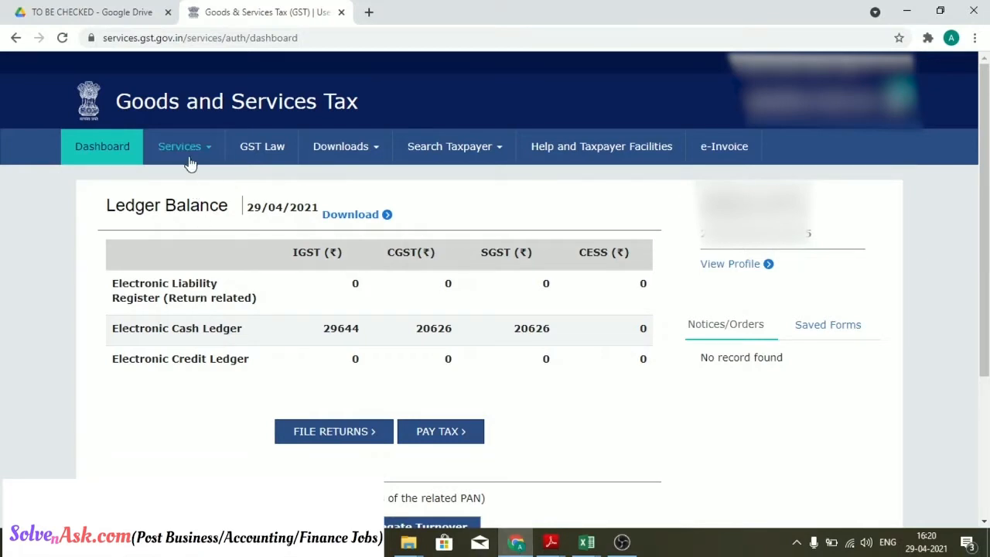
Open the Returns Dashboard from the portal's returns services
click(188, 159)
mouse_move(194, 176)
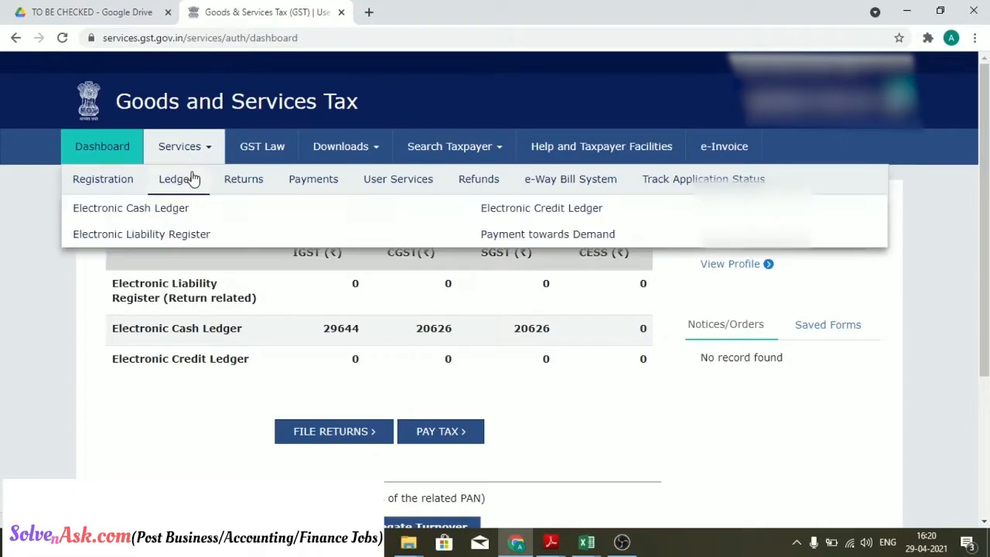
mouse_move(231, 180)
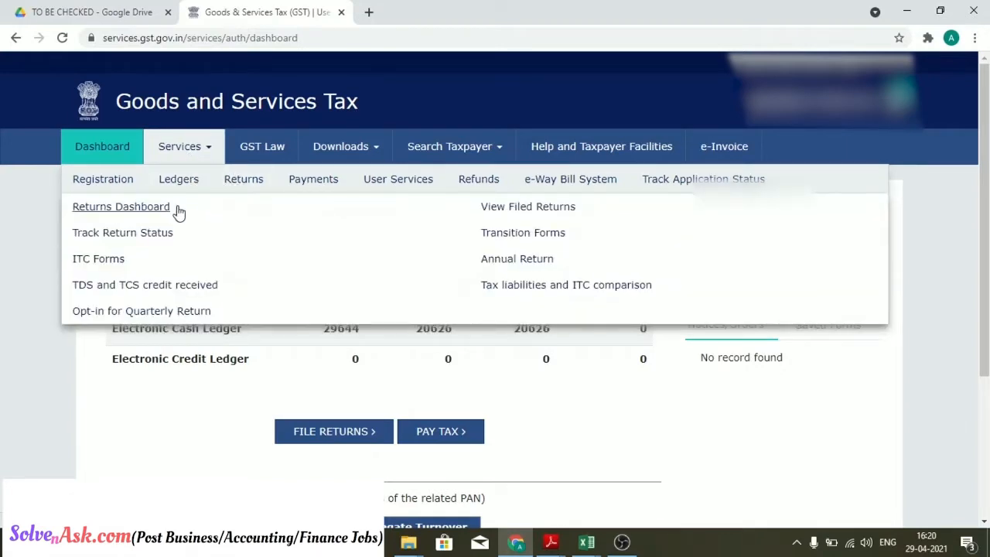
click(161, 206)
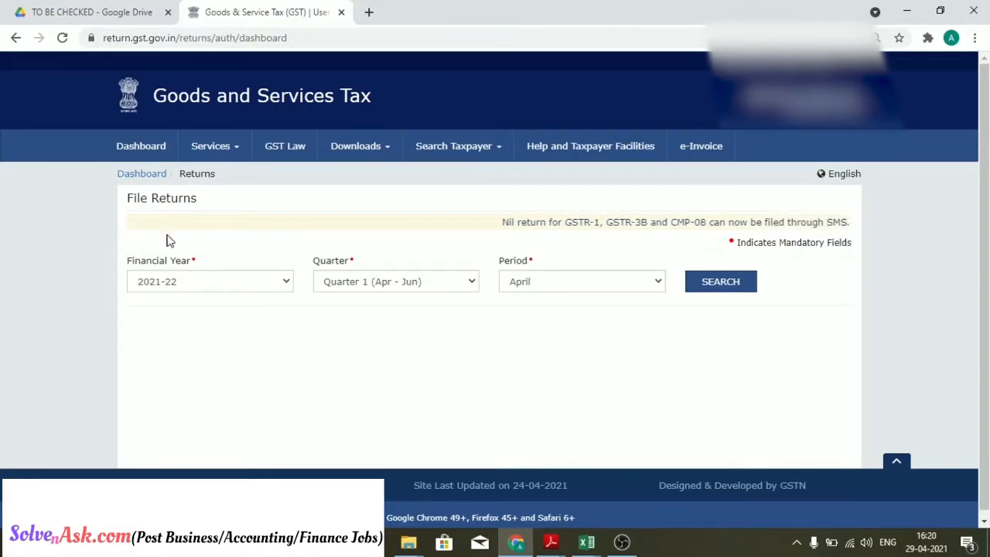
Search for the returns of financial year 2020-21, Quarter 4 (Jan - Mar), period March
click(171, 290)
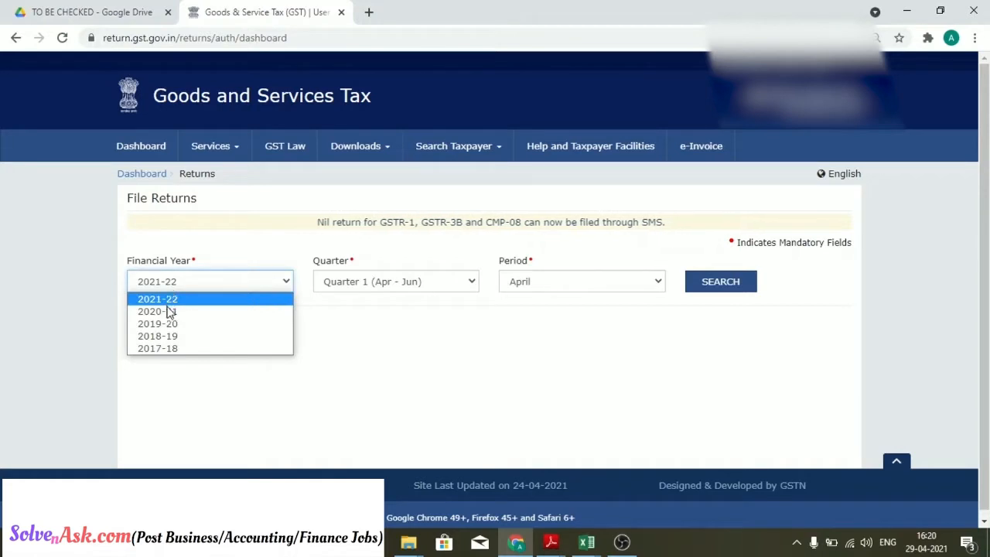
click(170, 311)
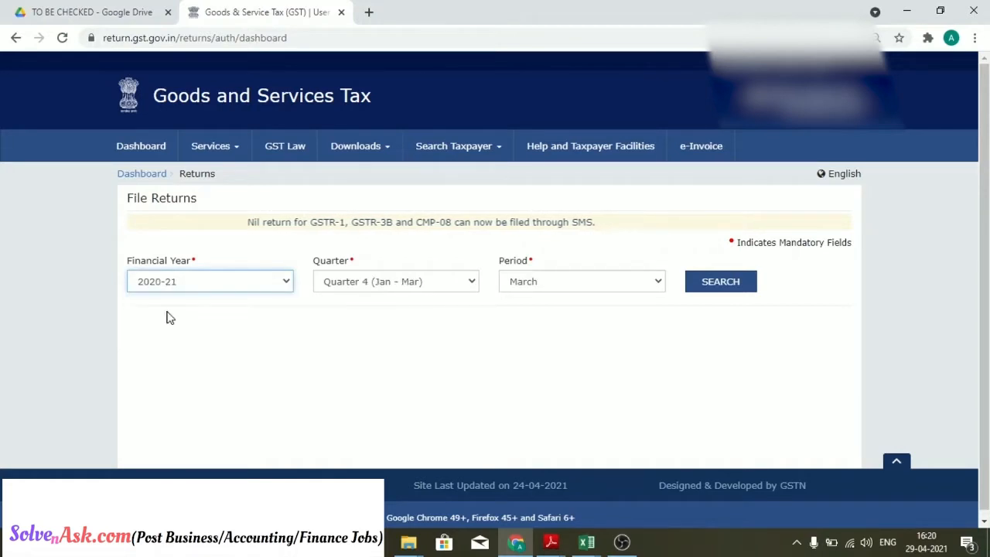
click(348, 284)
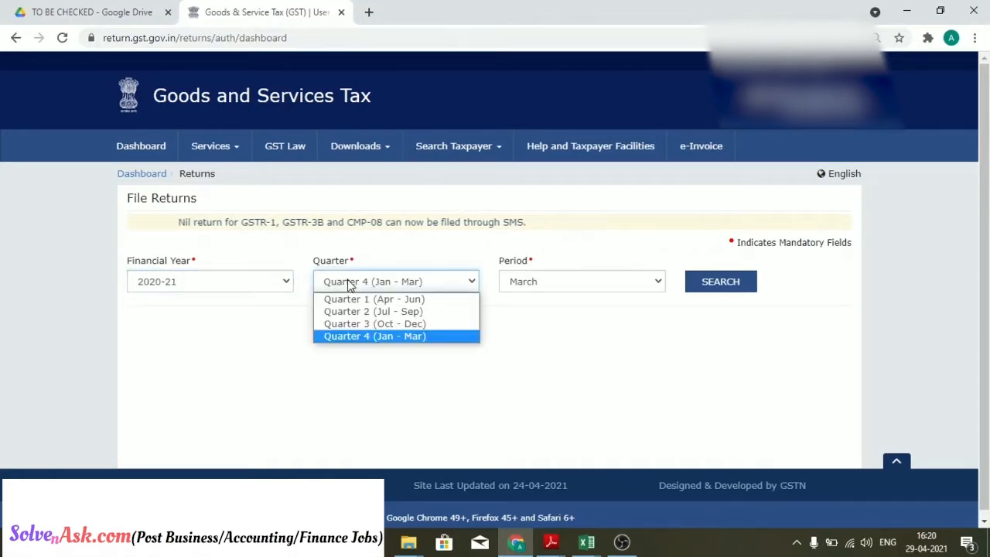
click(354, 337)
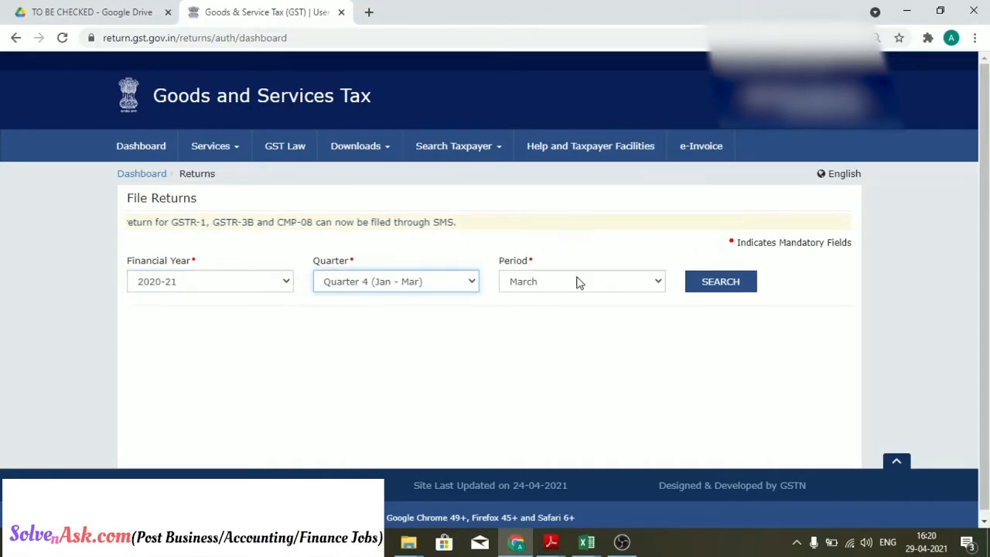
click(704, 283)
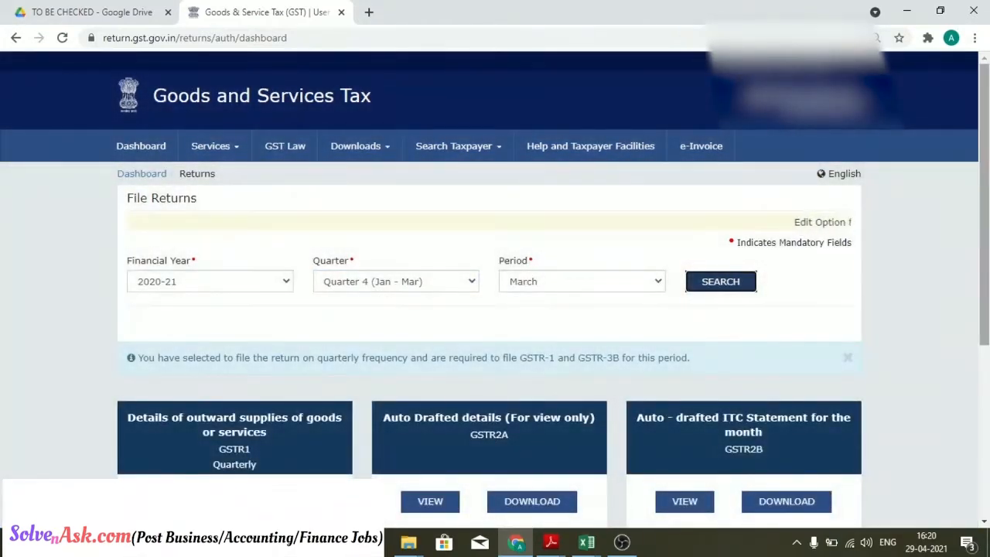
Start preparing the quarterly GSTR-3B online as a non-nil return and dismiss the system generated summary
drag(982, 191, 982, 344)
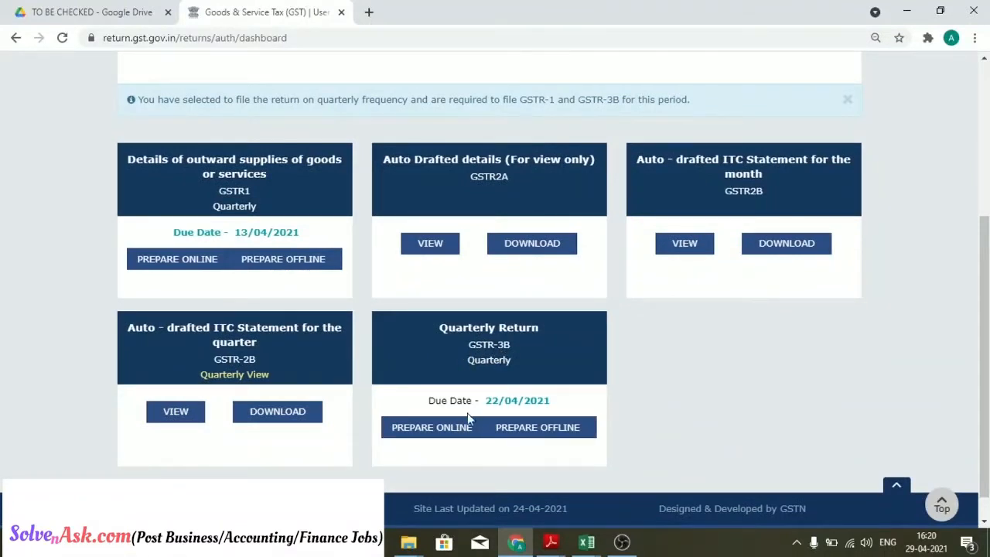
click(449, 437)
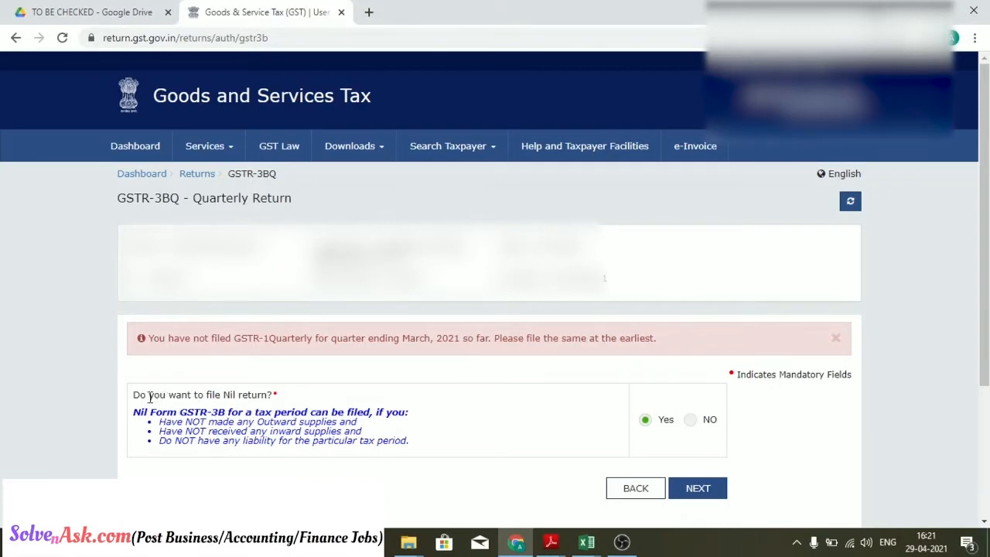
click(691, 422)
click(699, 489)
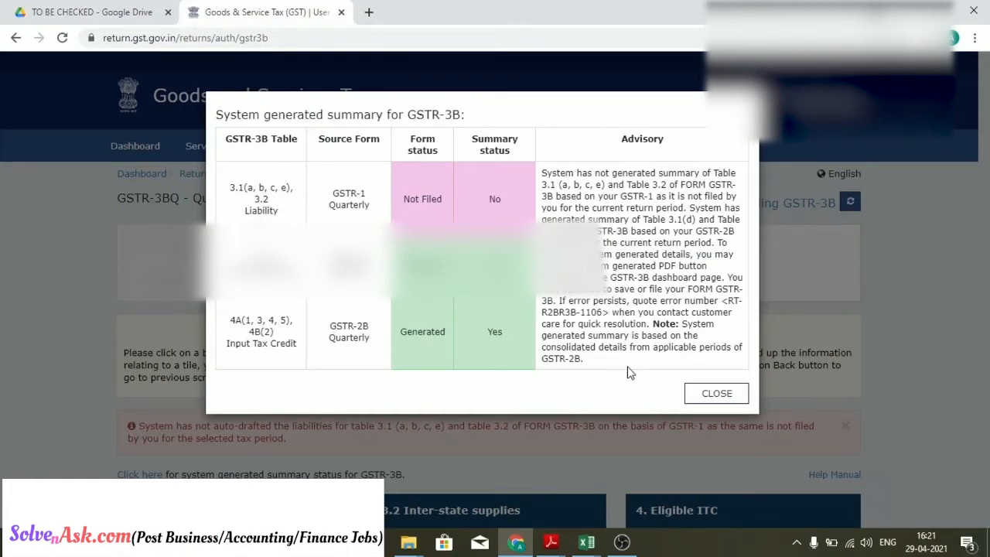
click(698, 395)
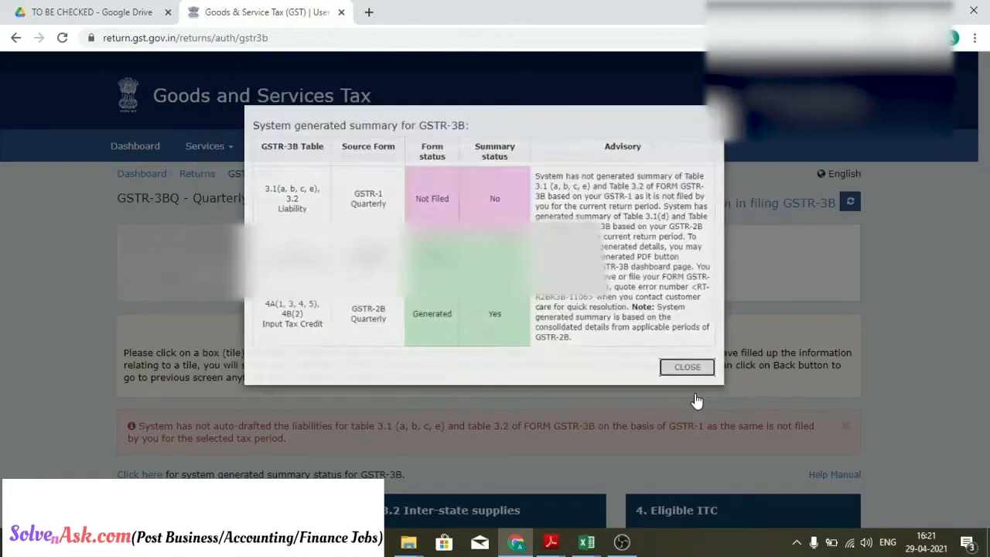
Open table 3.1 Tax on outward and reverse charge inward supplies and accept the guidelines for IGST refund on exports
drag(985, 174, 986, 317)
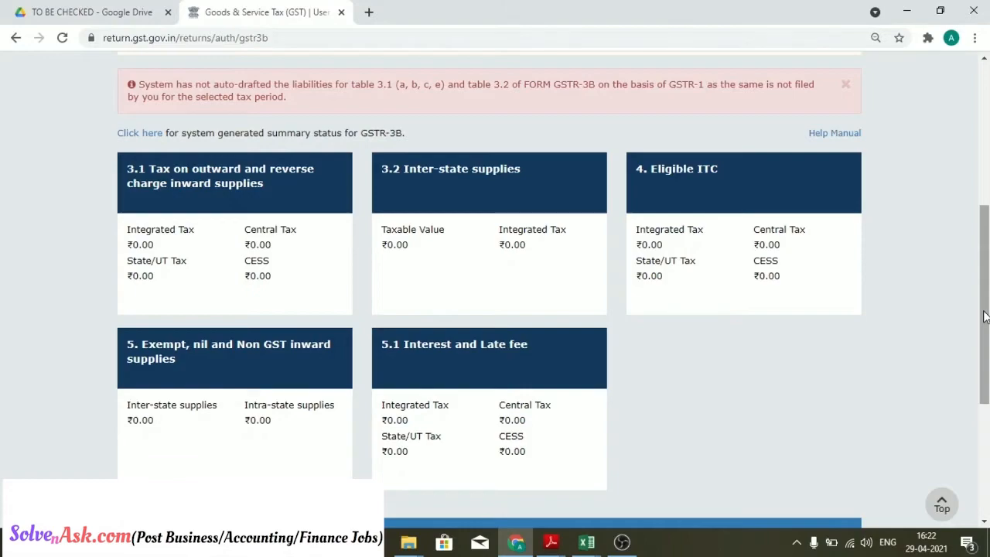
click(319, 181)
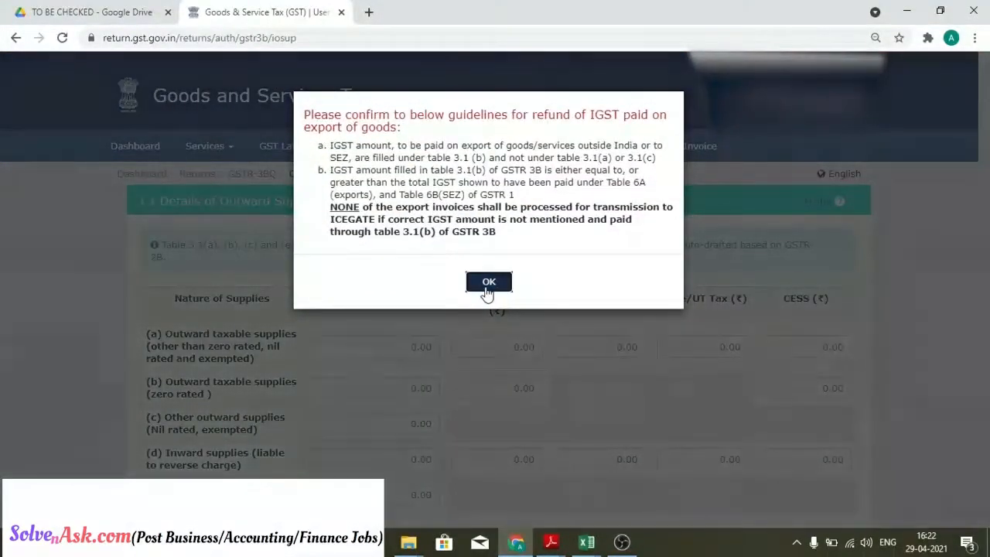
click(488, 283)
scroll(259, 217, down, 2)
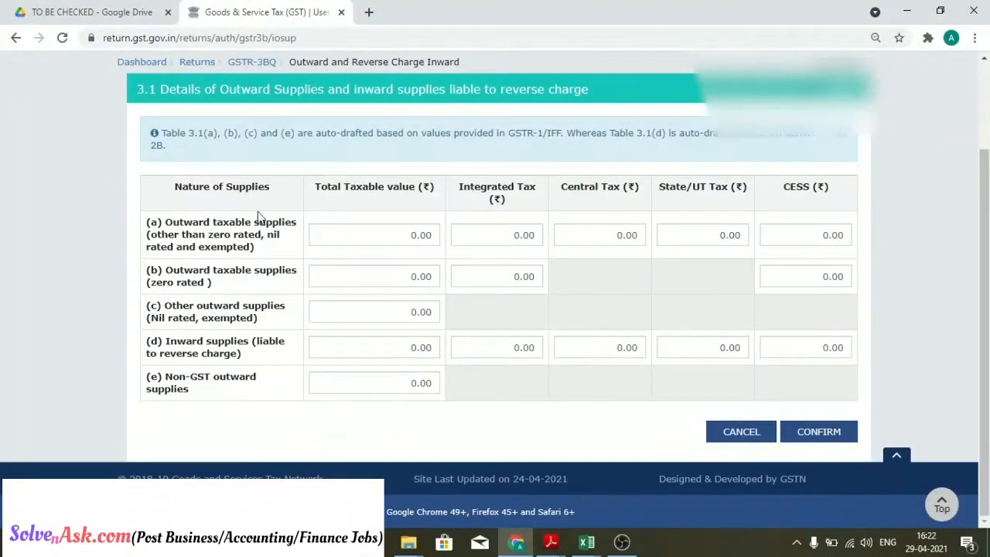
Examine the taxable value, integrated, central, state and cess fields for outward taxable supplies in row (a)
click(330, 235)
click(511, 236)
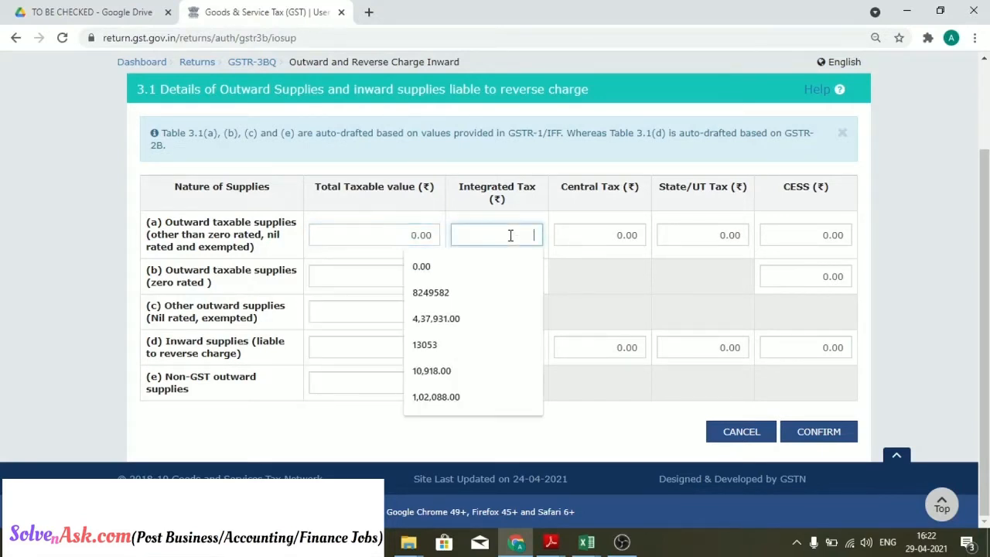
click(387, 238)
click(475, 235)
click(581, 233)
click(690, 235)
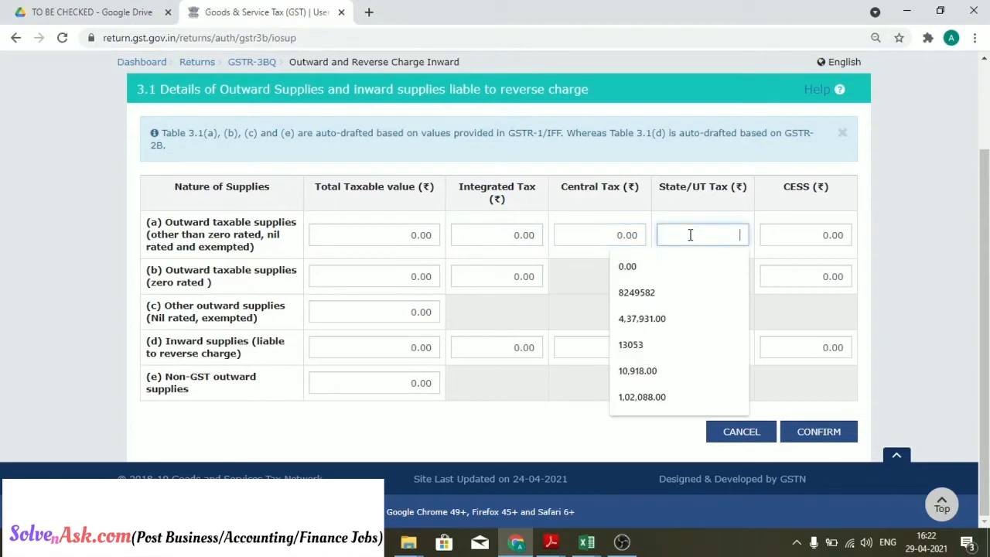
click(766, 234)
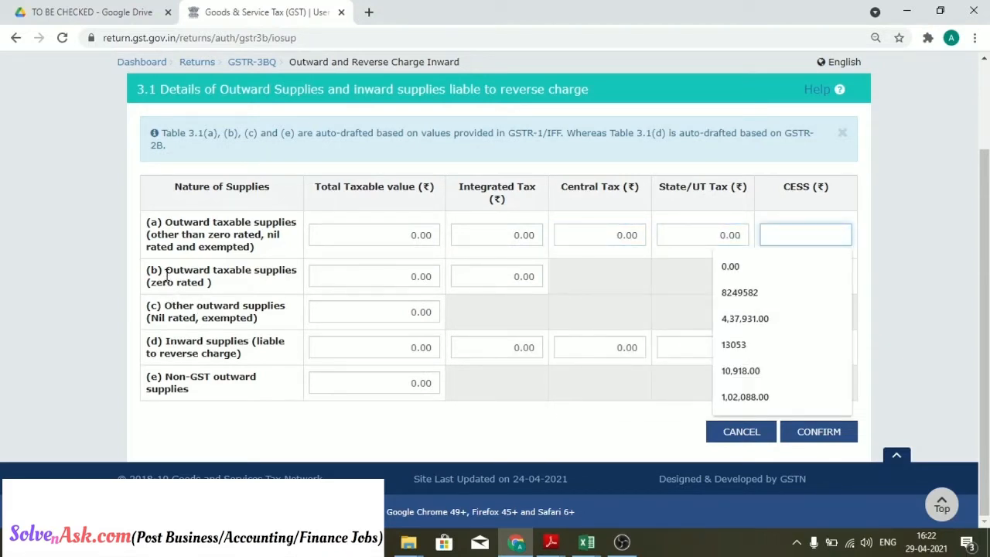
Examine the rows for zero rated supplies and for nil rated or exempted outward supplies
drag(165, 275, 280, 284)
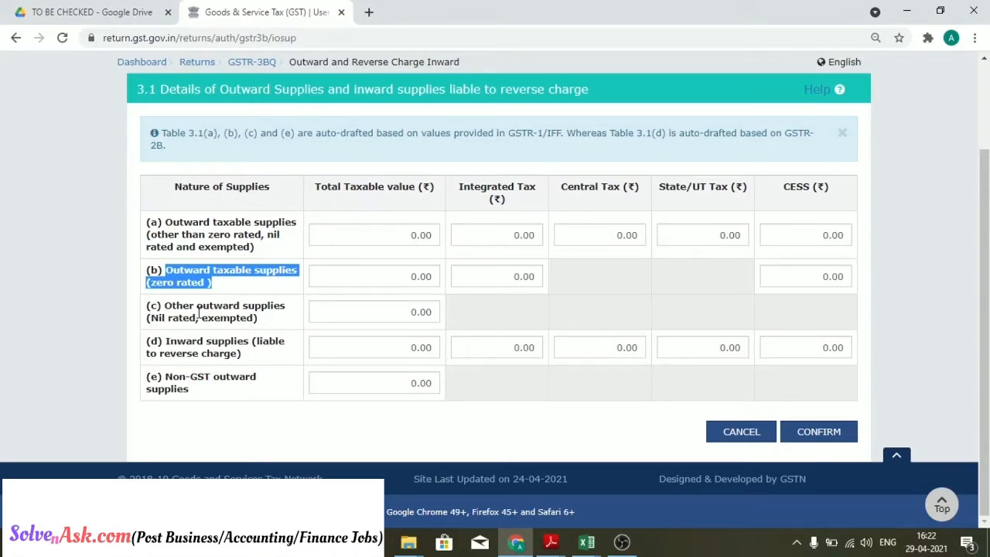
click(319, 310)
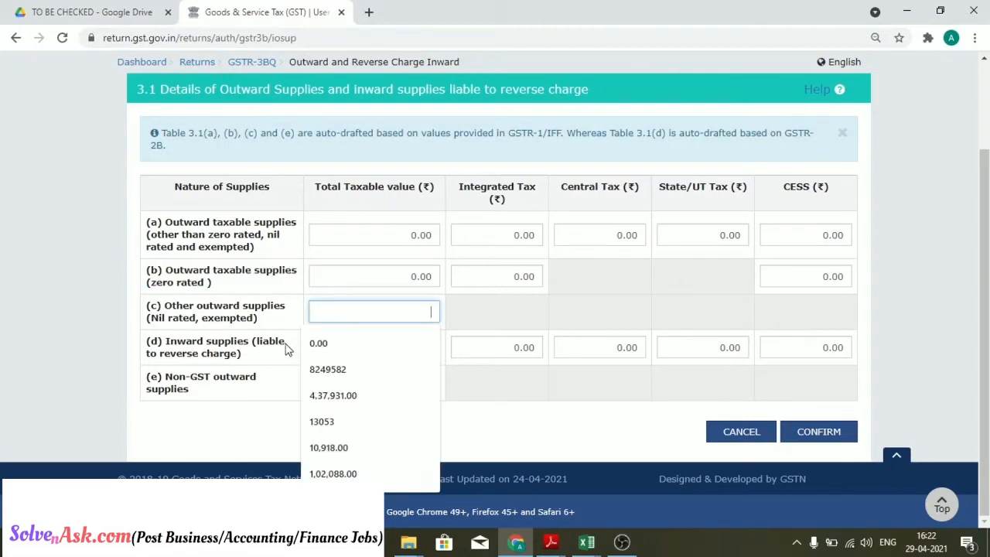
click(285, 349)
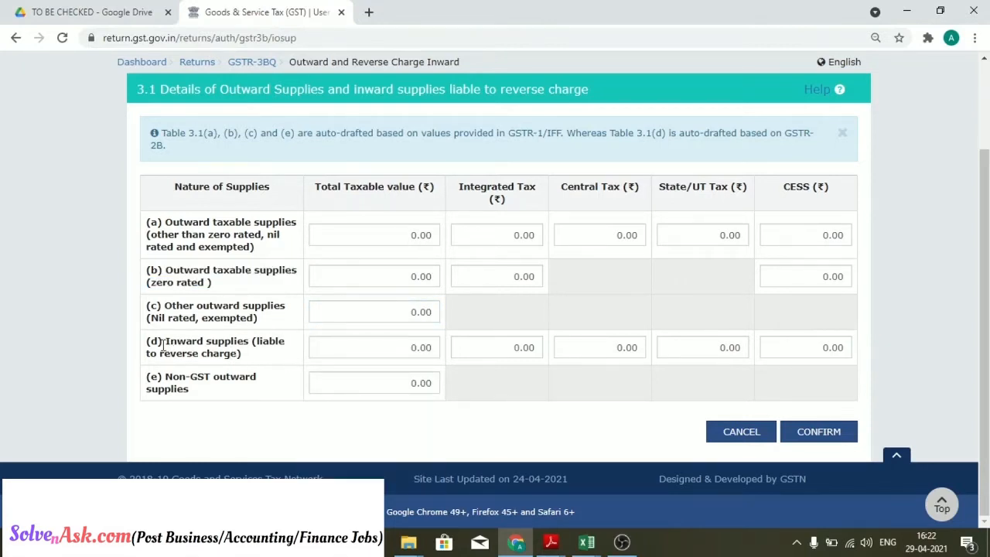
Examine the taxable value and tax fields for inward supplies liable to reverse charge in row (d)
drag(166, 346, 298, 356)
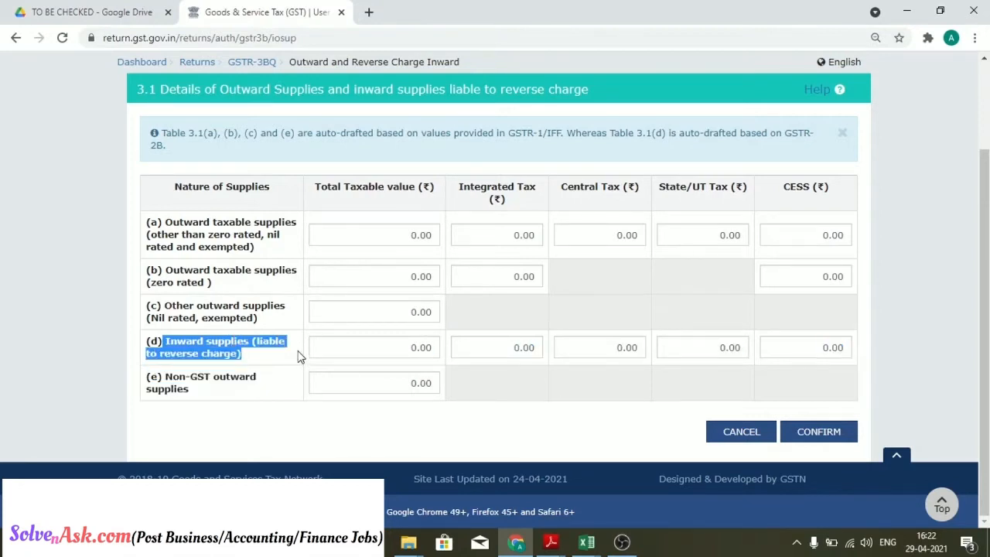
click(473, 350)
click(571, 345)
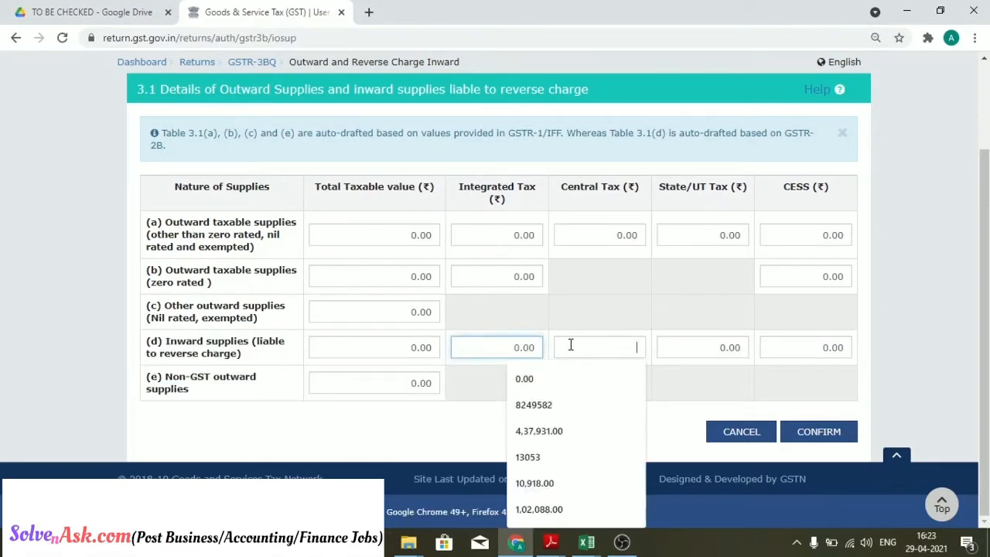
click(676, 339)
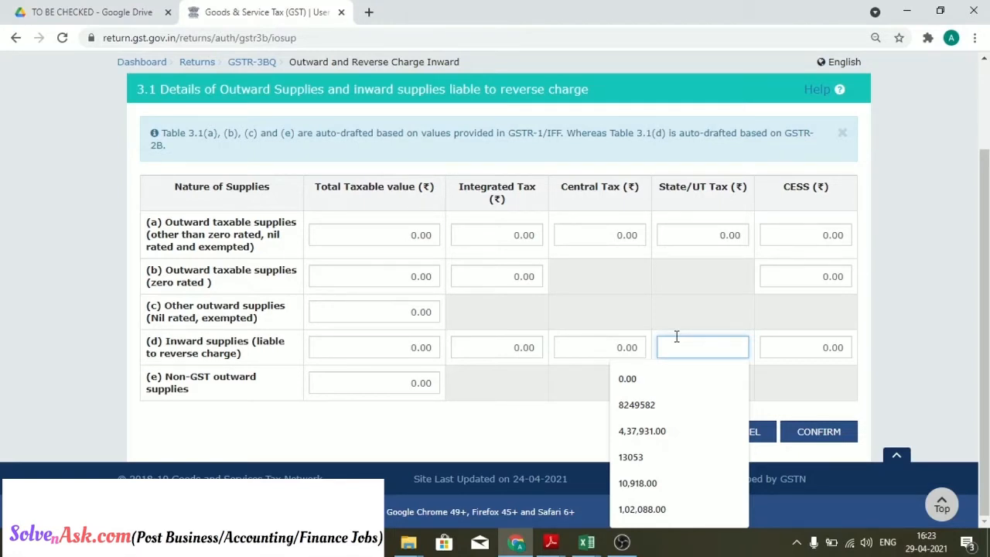
click(436, 348)
click(467, 349)
click(586, 354)
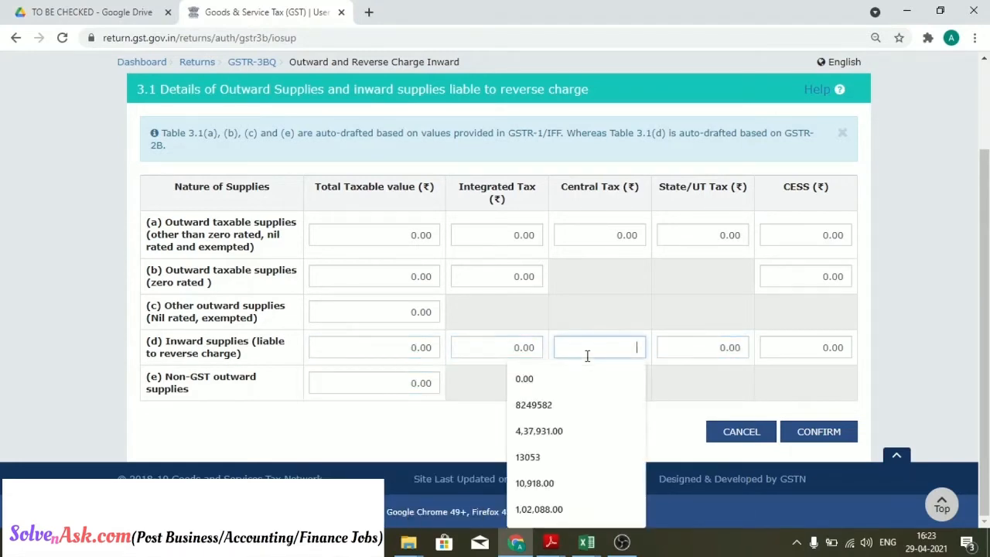
click(731, 350)
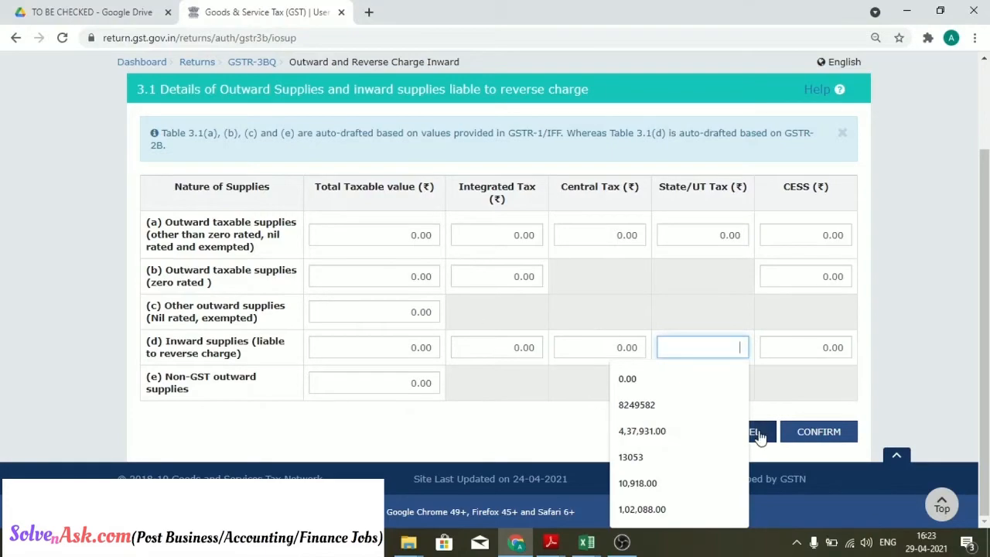
Confirm the table 3.1 details and open table 3.2 Inter-state supplies
click(800, 435)
scroll(800, 435, up, 10)
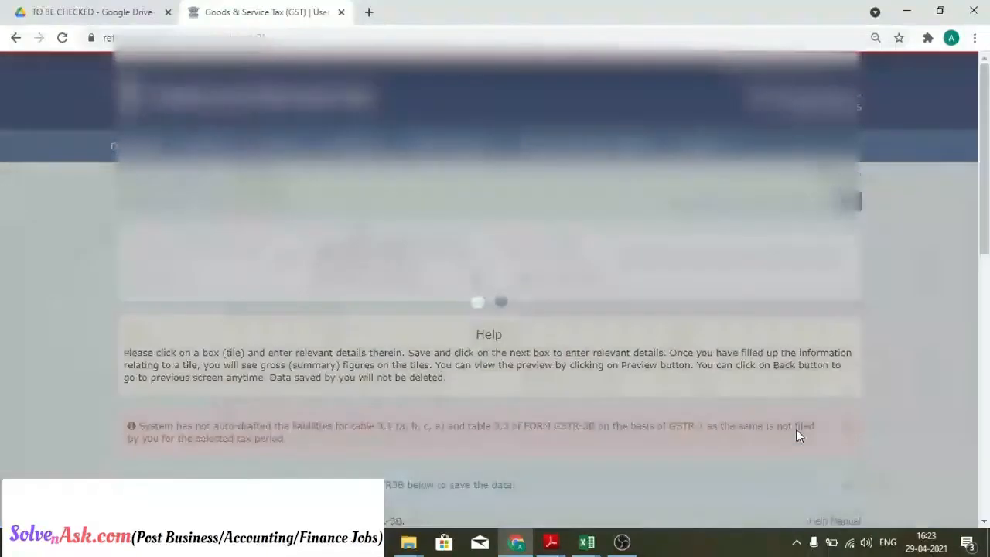
scroll(985, 333, down, 5)
drag(985, 333, 985, 389)
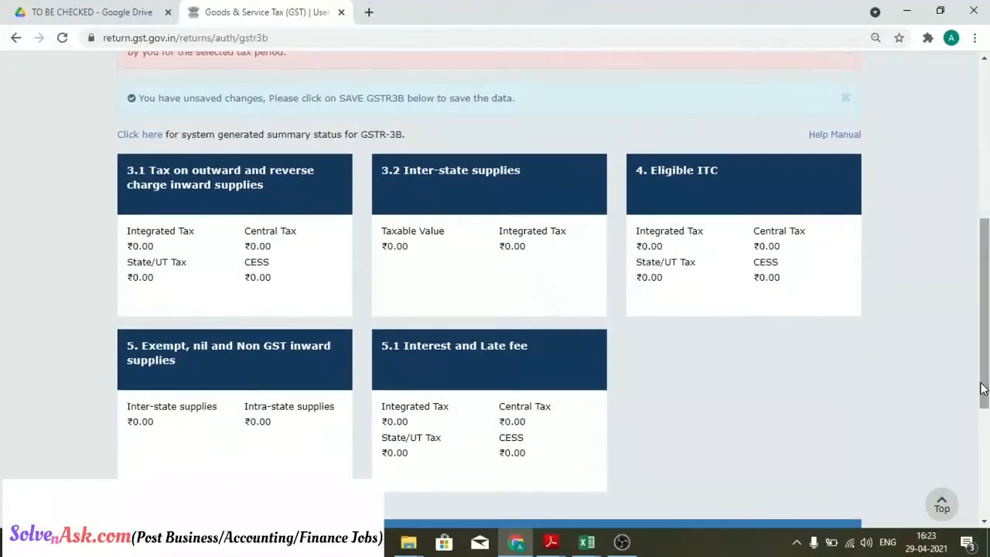
click(568, 200)
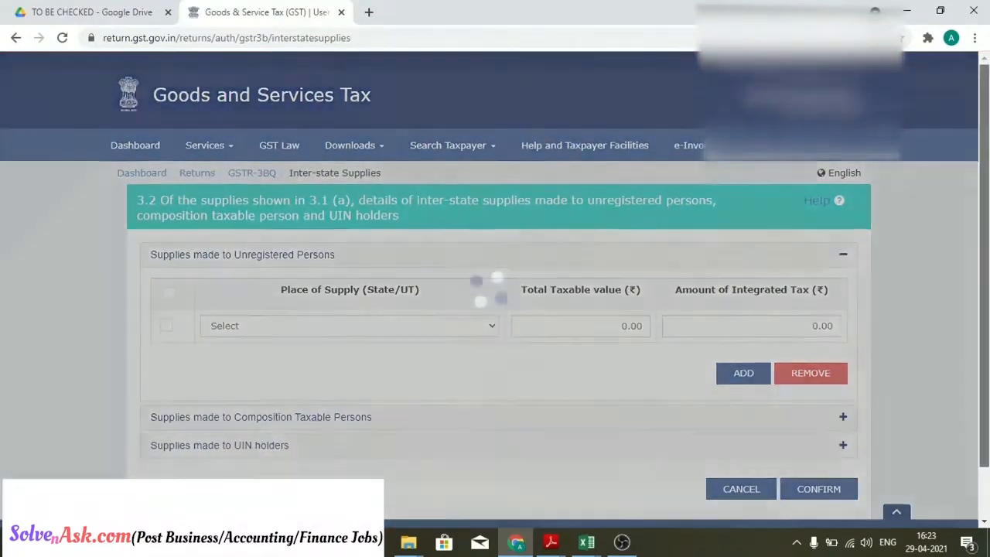
scroll(658, 302, down, 1)
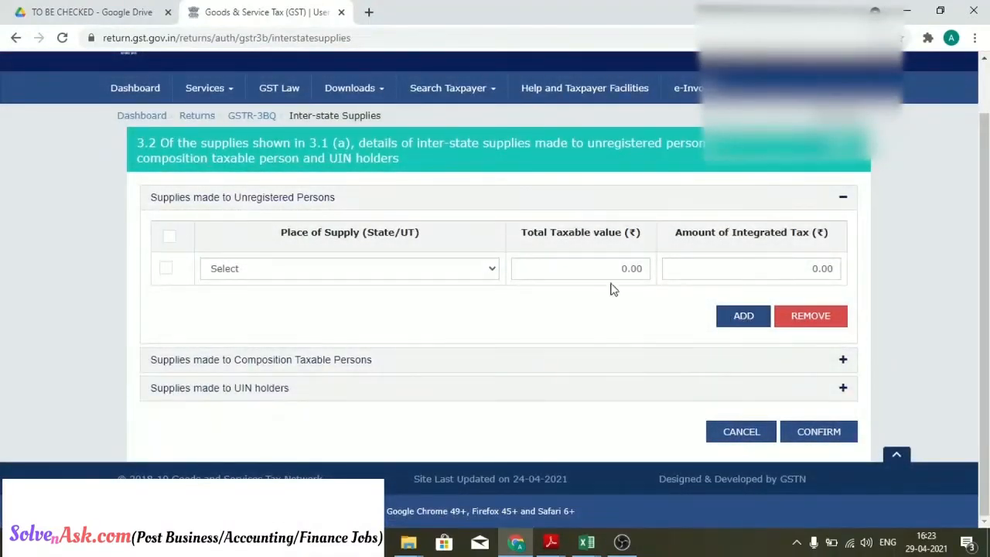
Choose 35 - Andaman and Nicobar Islands as place of supply to unregistered persons, leaving both amounts at 0.00, and confirm table 3.2
click(222, 272)
click(232, 295)
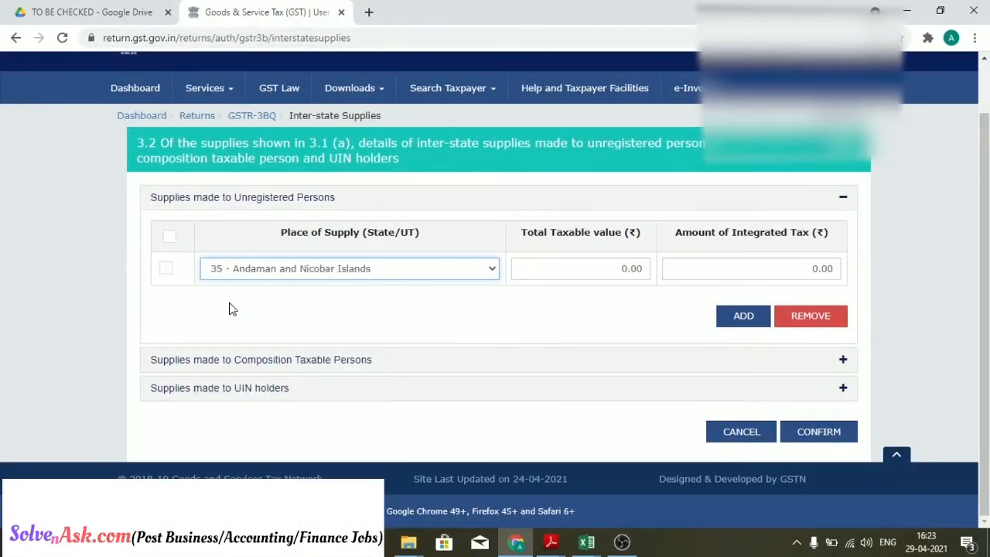
click(579, 263)
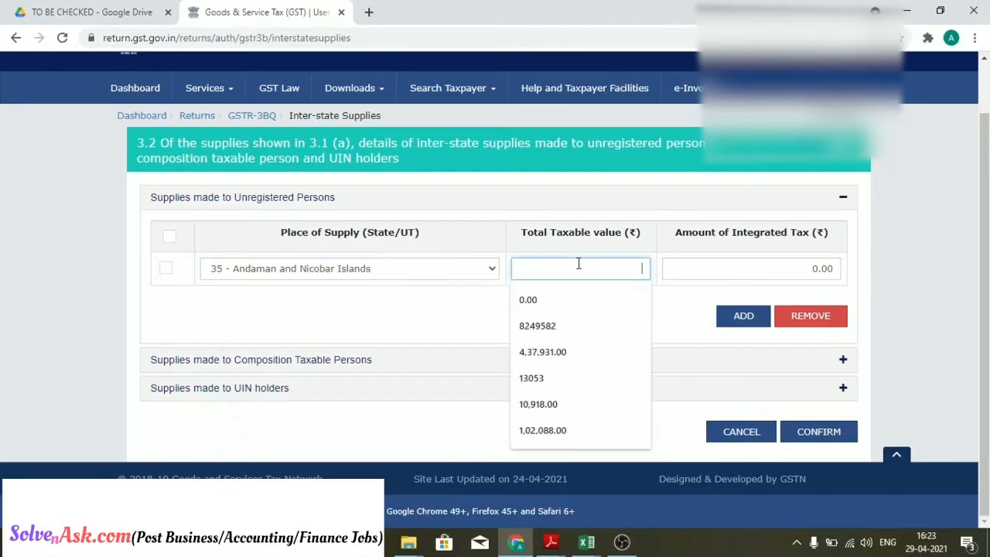
click(670, 267)
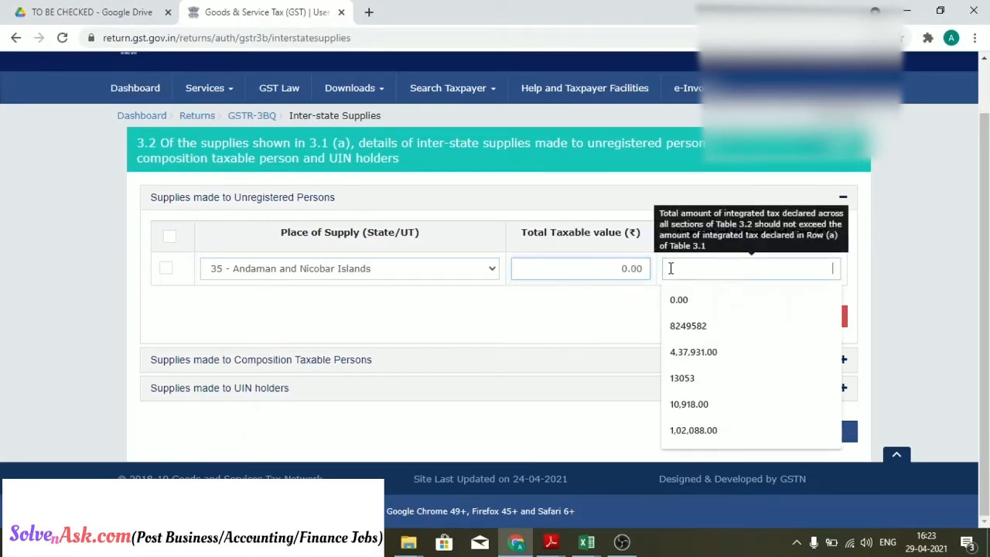
click(571, 347)
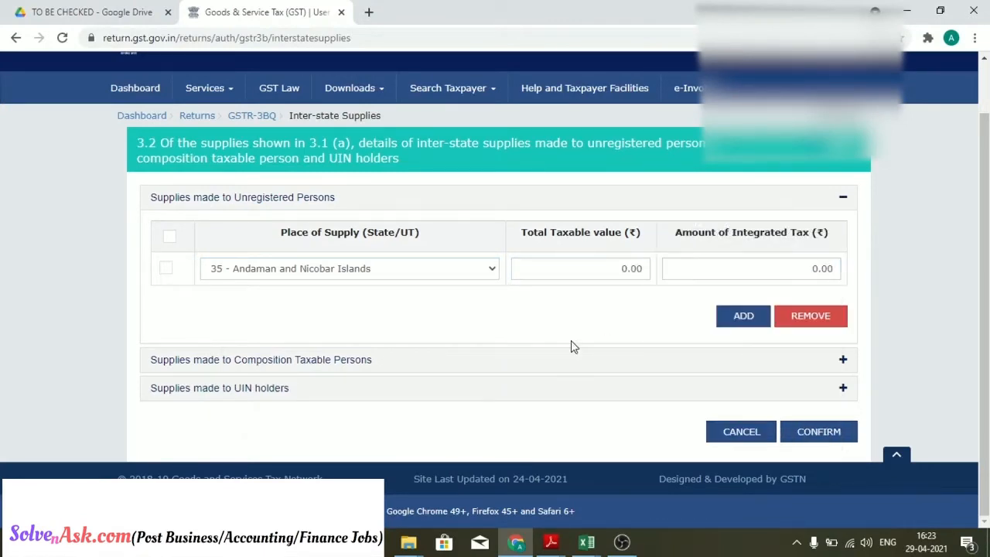
click(792, 431)
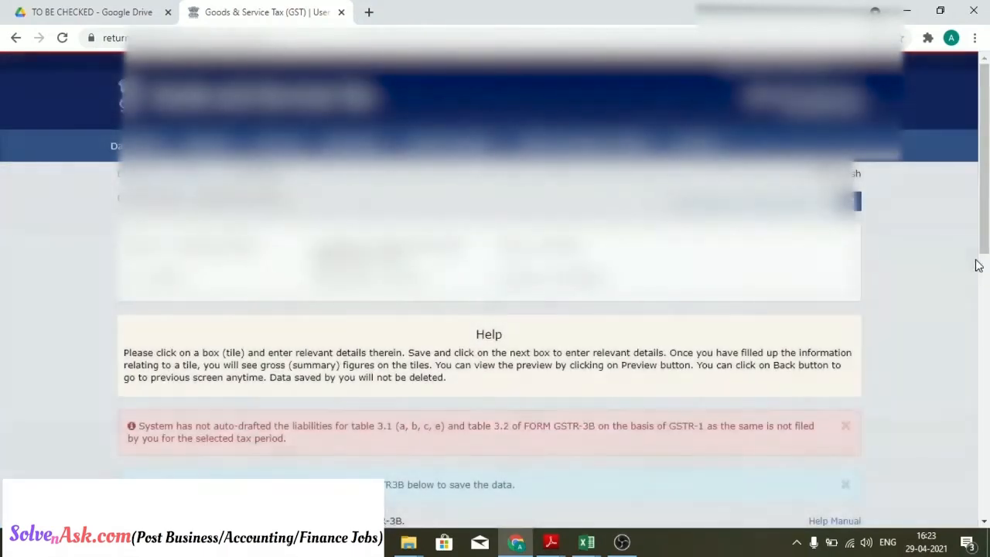
Open table 4. Eligible ITC from the return summary
scroll(979, 265, down, 4)
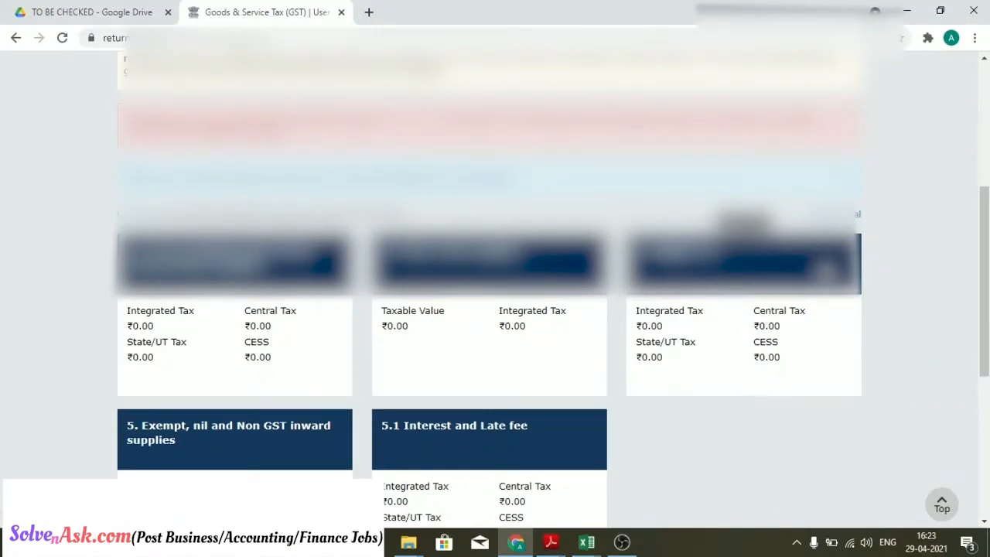
click(828, 267)
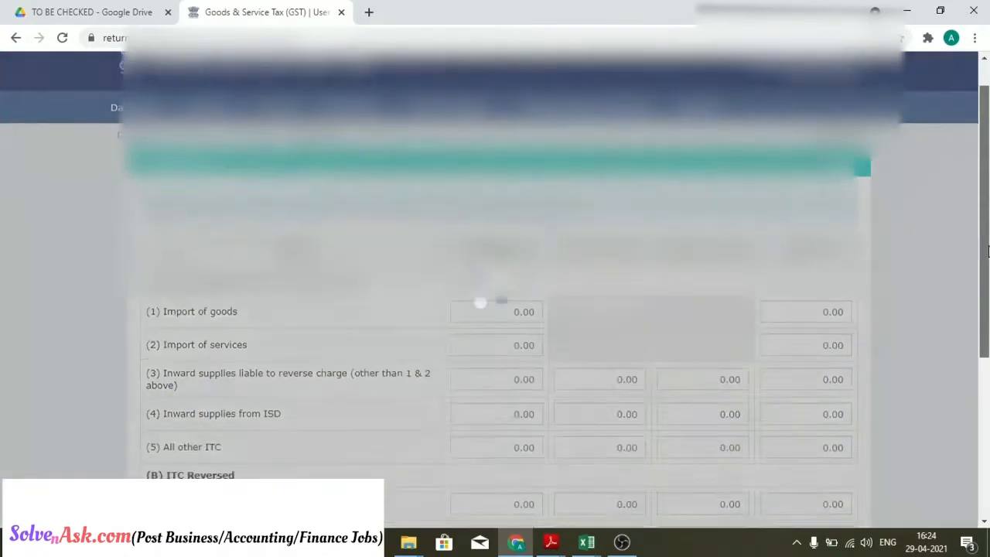
drag(988, 251, 982, 341)
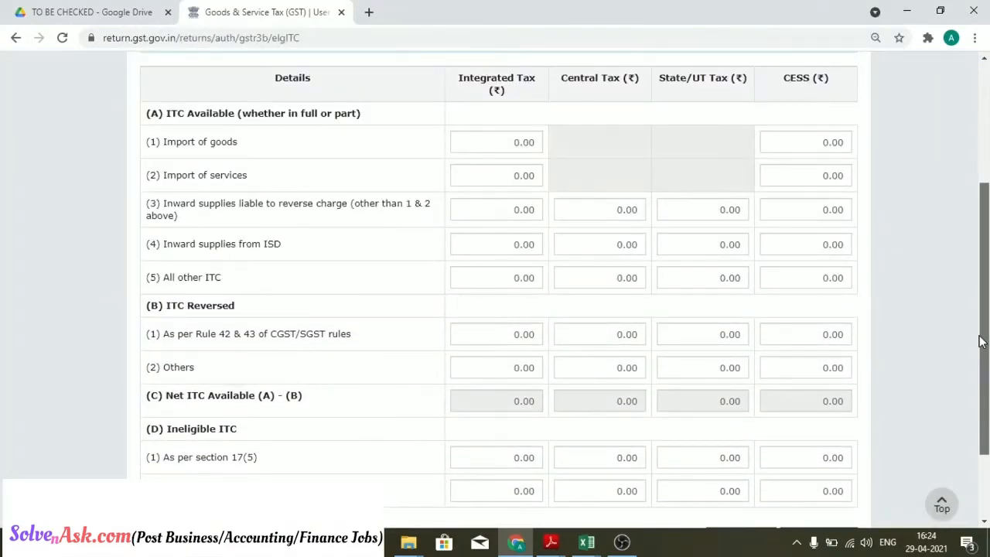
Examine the ITC Available fields for import of goods, import of services and inward supplies liable to reverse charge
click(528, 141)
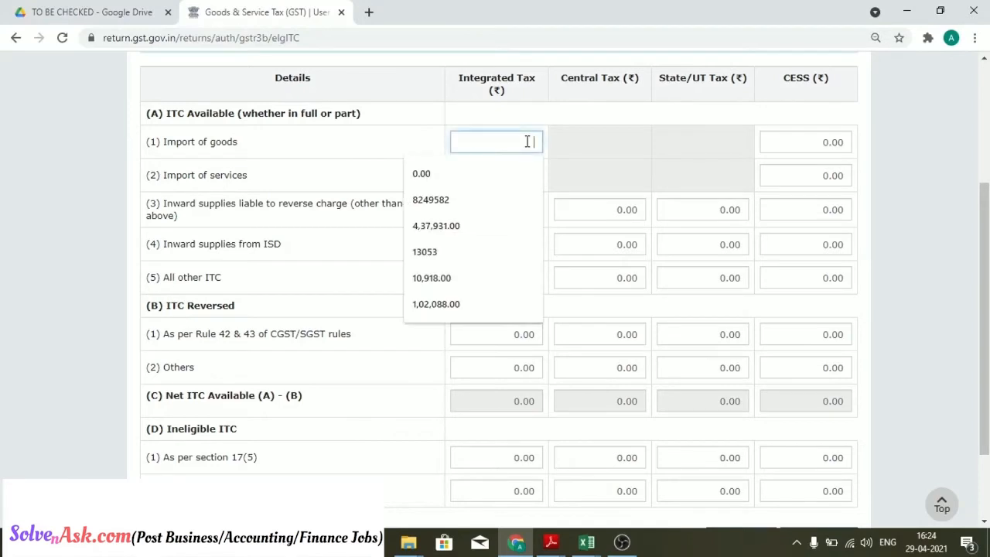
click(348, 178)
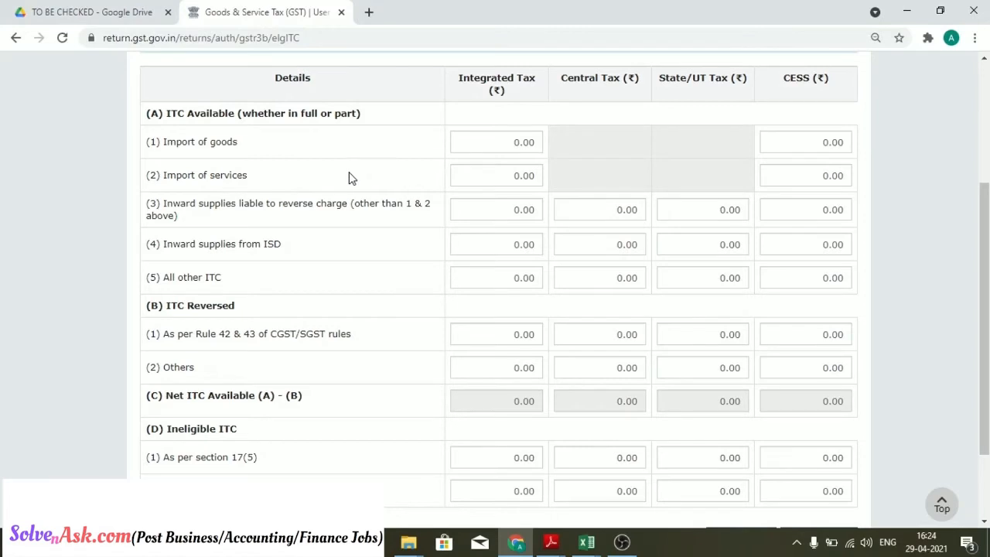
click(495, 176)
click(303, 222)
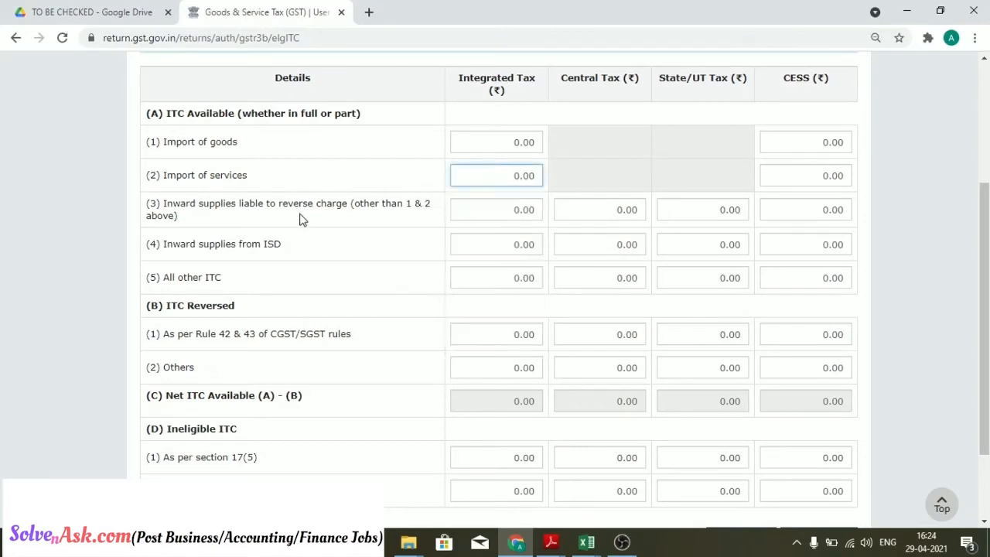
click(485, 214)
click(586, 214)
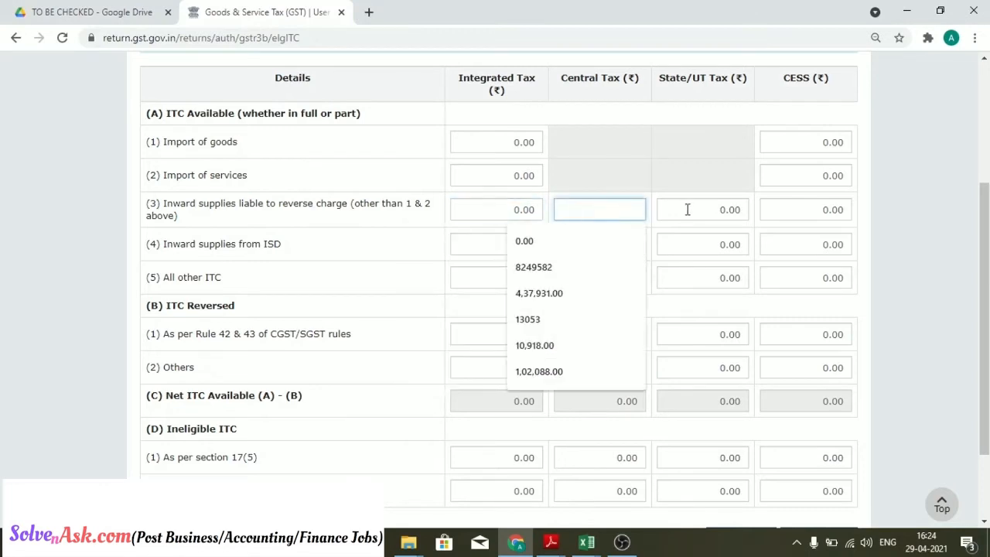
click(715, 214)
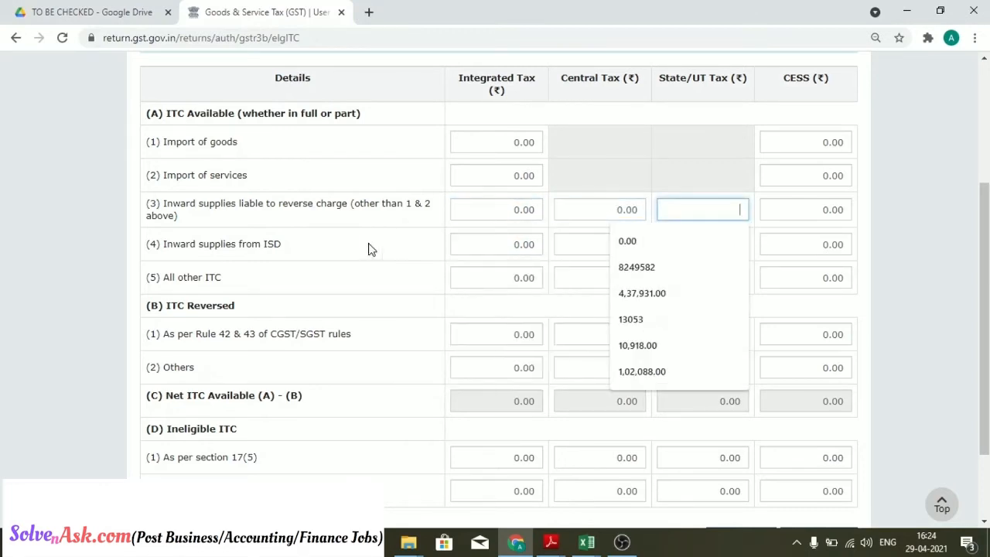
Examine the ITC Available fields for inward supplies from ISD and for all other ITC
click(474, 244)
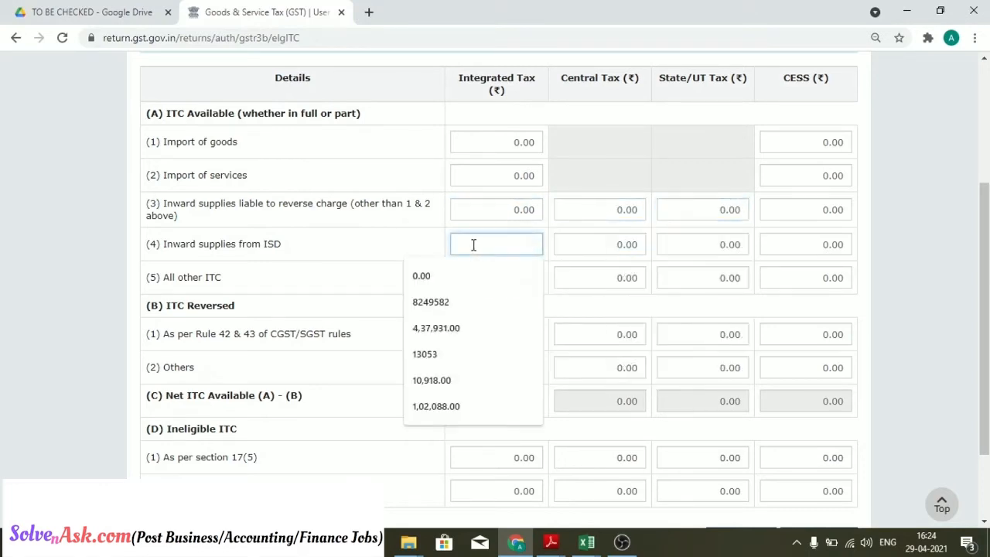
click(619, 246)
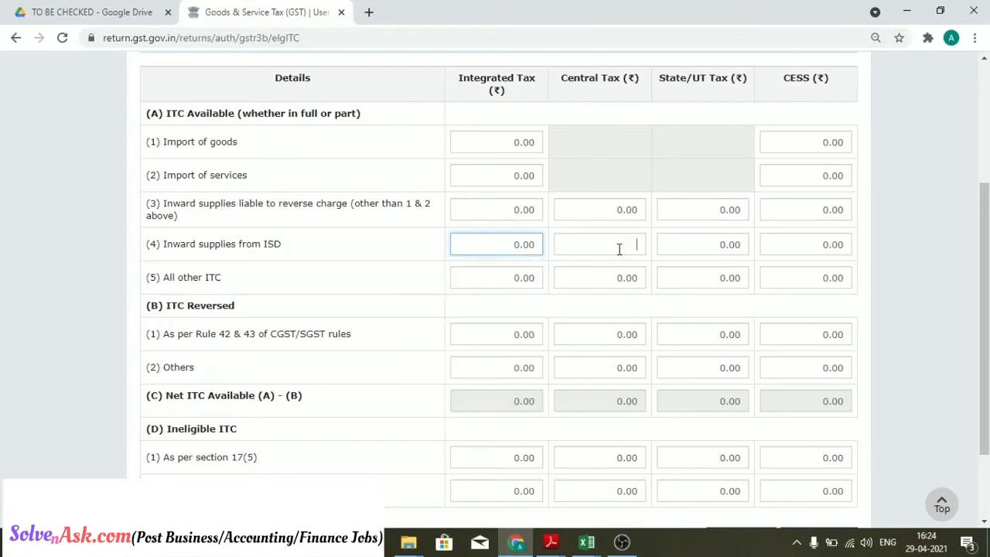
click(385, 278)
mouse_move(508, 275)
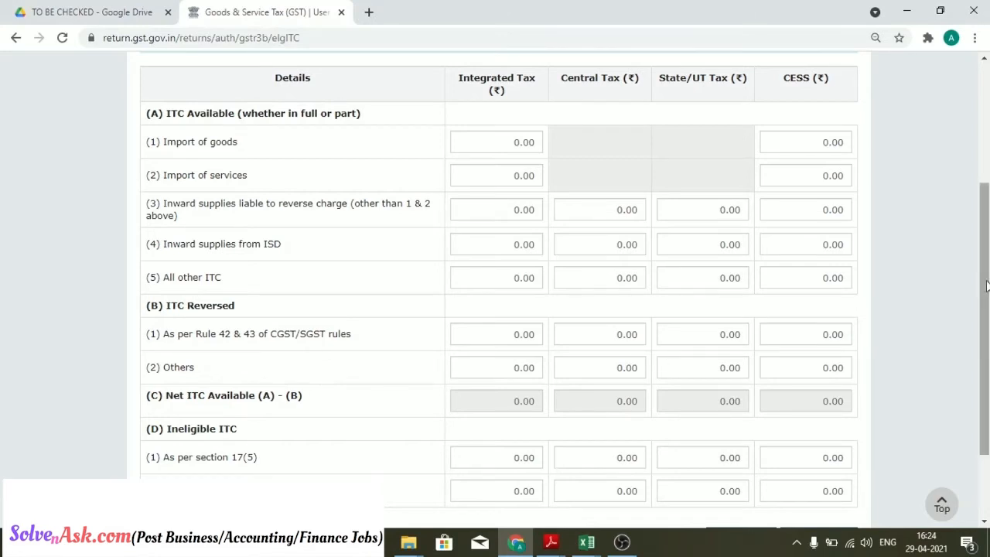
Review the remaining Eligible ITC rows and confirm table 4 with its amounts left at 0.00
scroll(984, 309, up, 1)
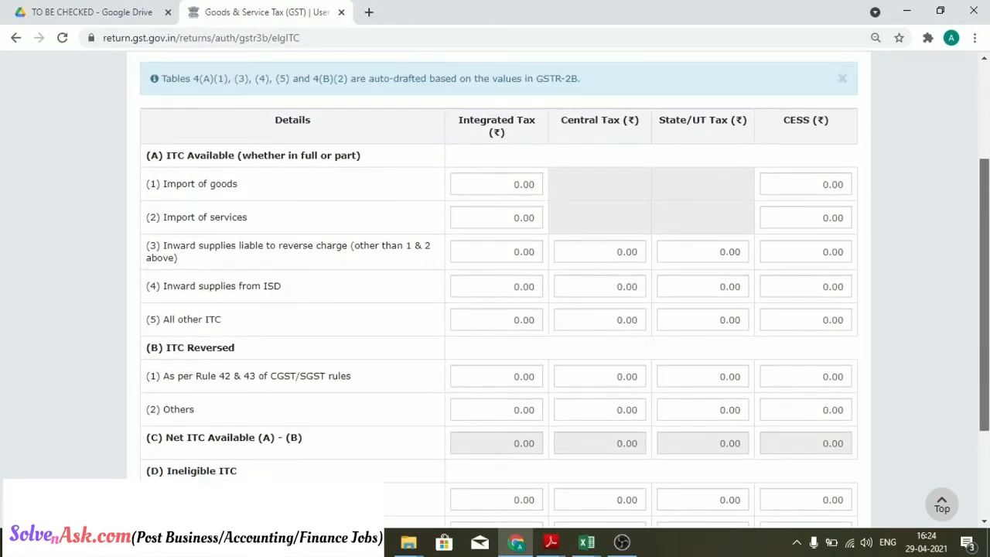
drag(987, 261, 989, 342)
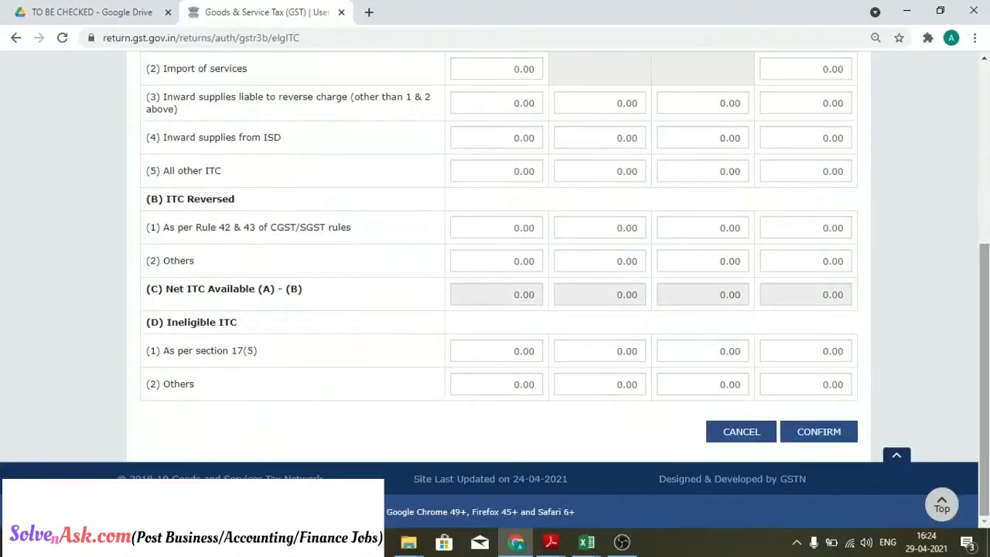
click(813, 434)
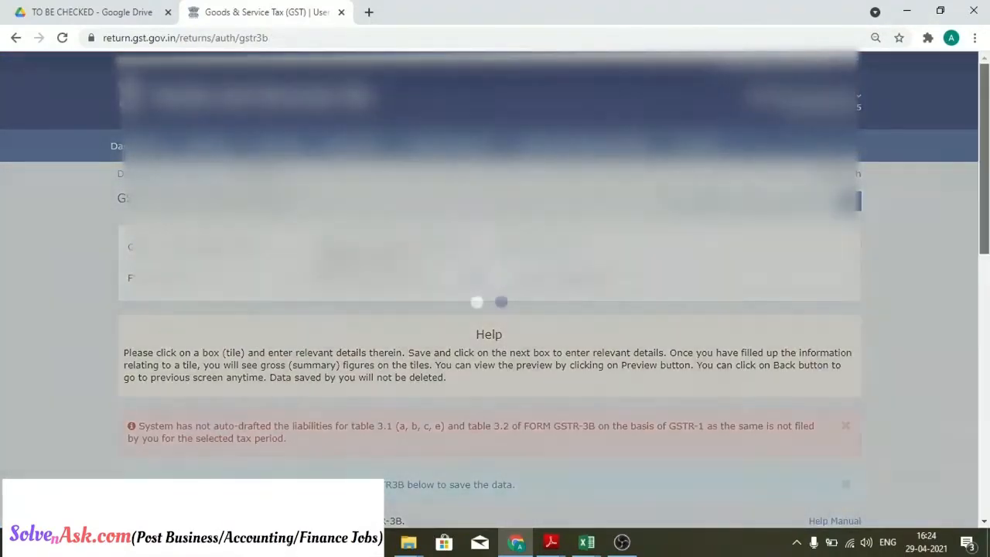
View table 5 Exempt, nil and Non GST inward supplies and return to the summary without confirming it
drag(986, 209, 986, 366)
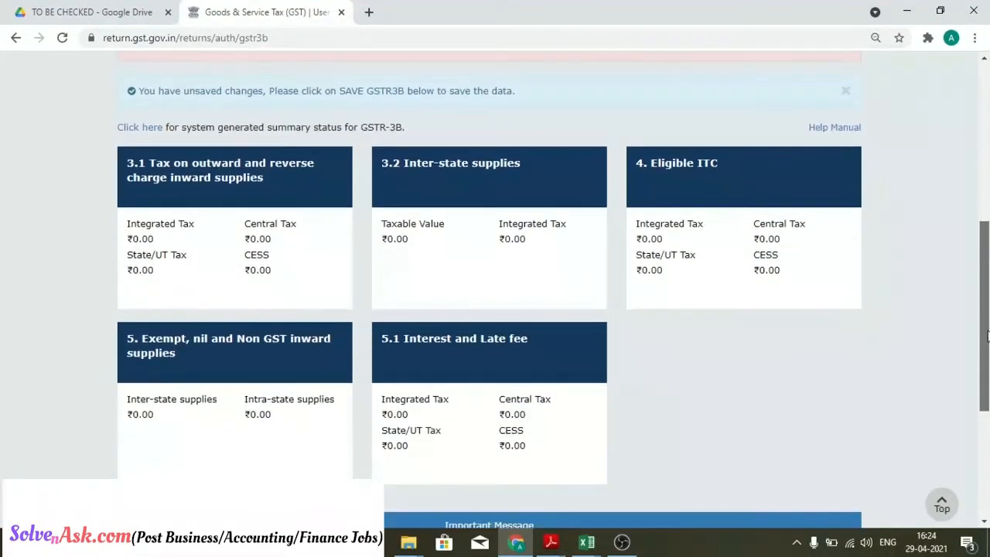
click(315, 351)
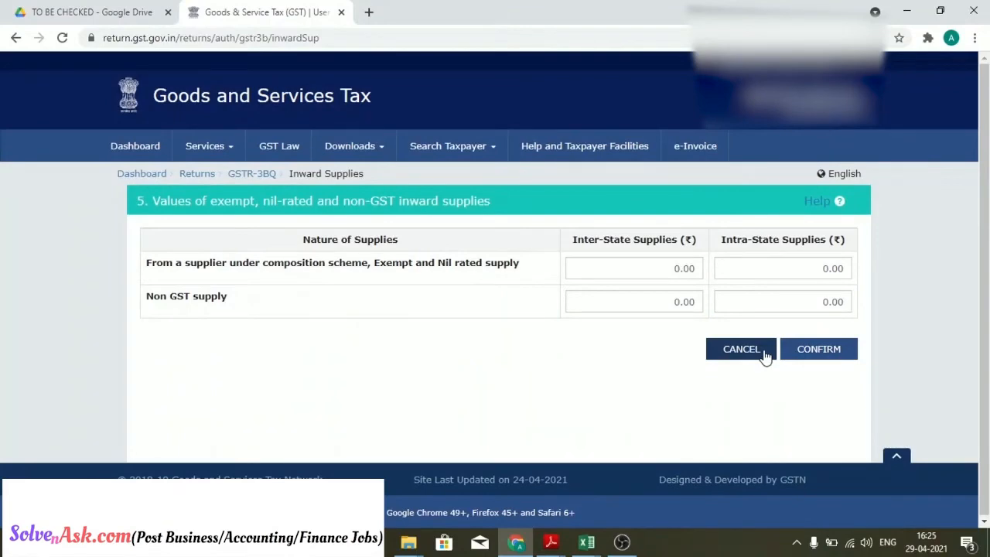
click(763, 351)
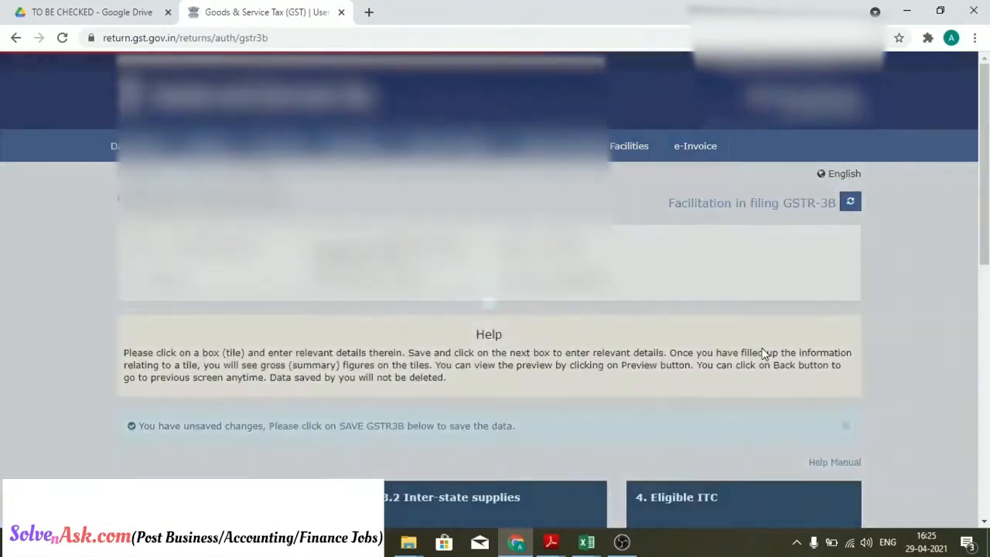
View table 5.1 Interest and Late fee and return to the summary without confirming it
scroll(583, 314, down, 4)
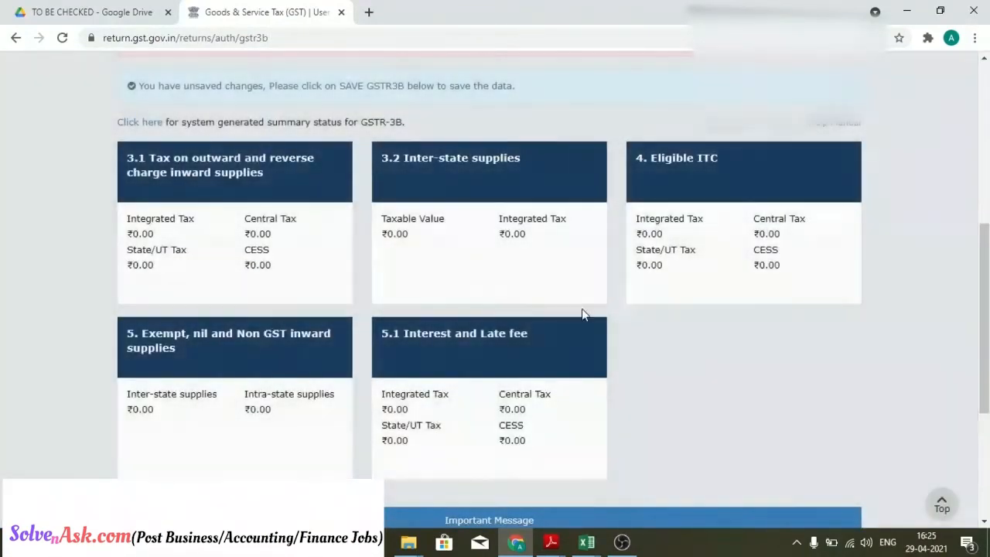
click(521, 337)
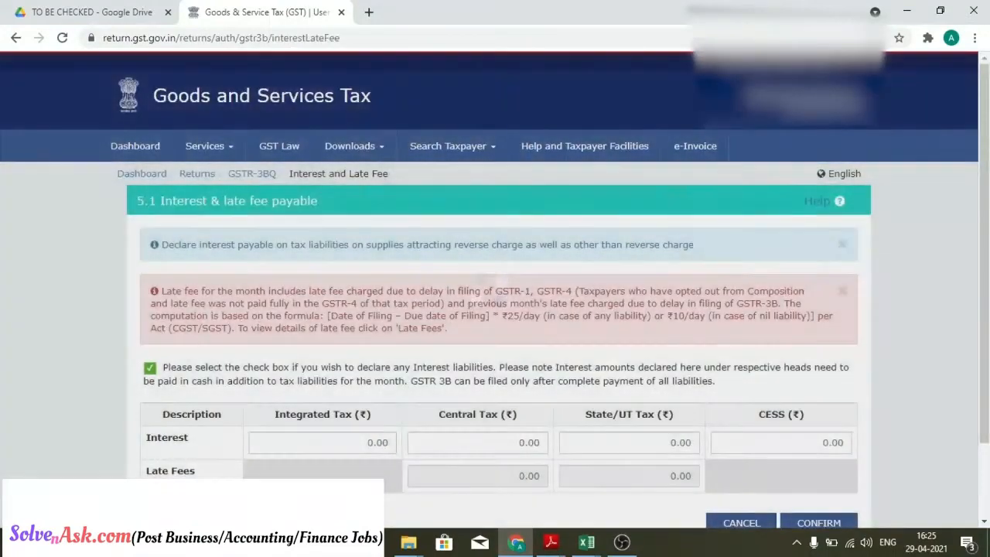
scroll(843, 349, down, 2)
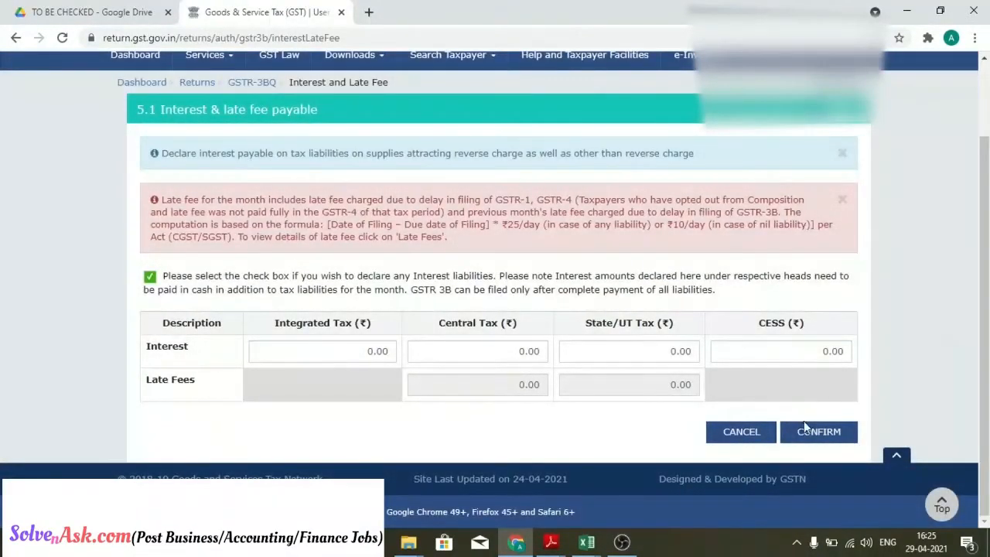
click(762, 436)
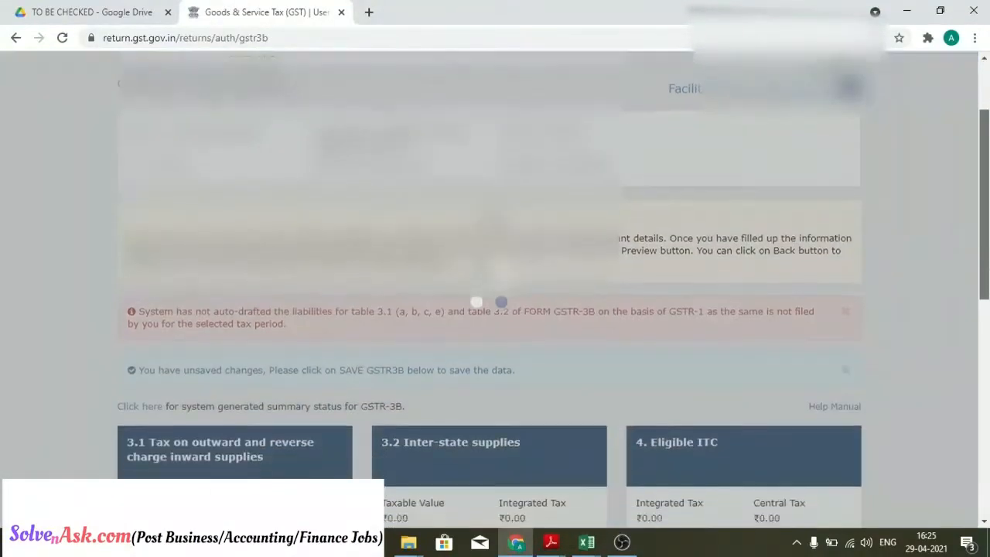
Reopen table 4 Eligible ITC, highlight the note about tables auto-drafted from GSTR-2B, and leave the table without confirming
drag(987, 270, 989, 327)
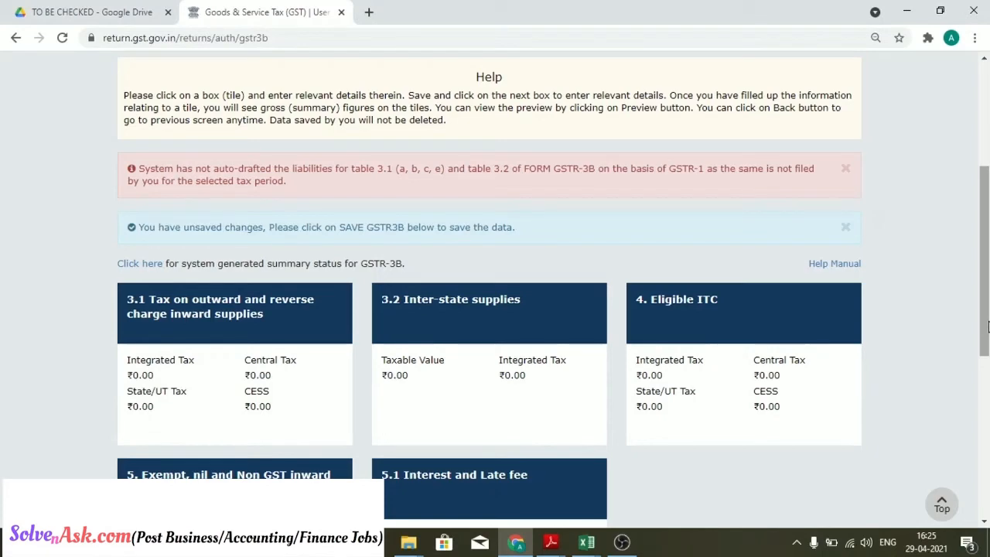
scroll(988, 327, down, 1)
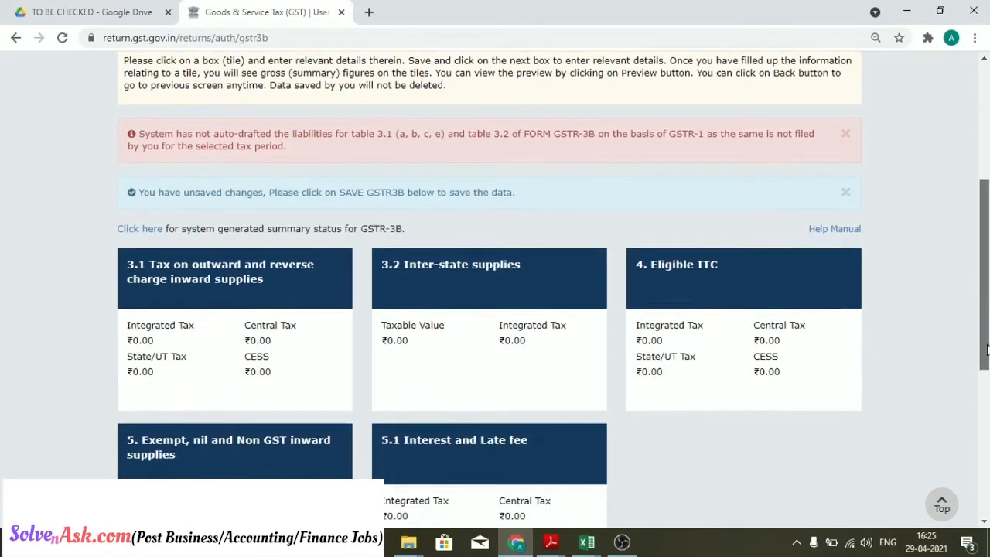
scroll(984, 343, down, 2)
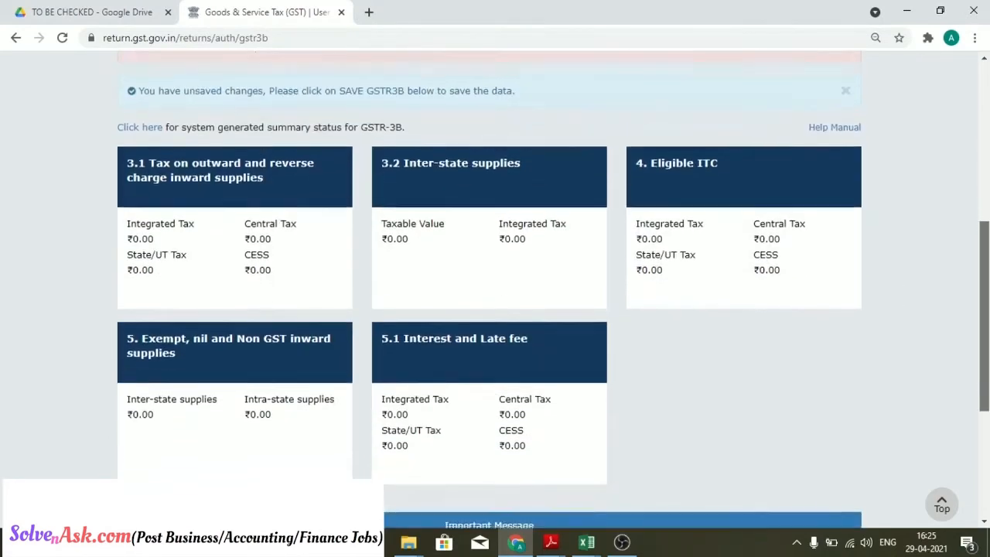
scroll(984, 342, up, 1)
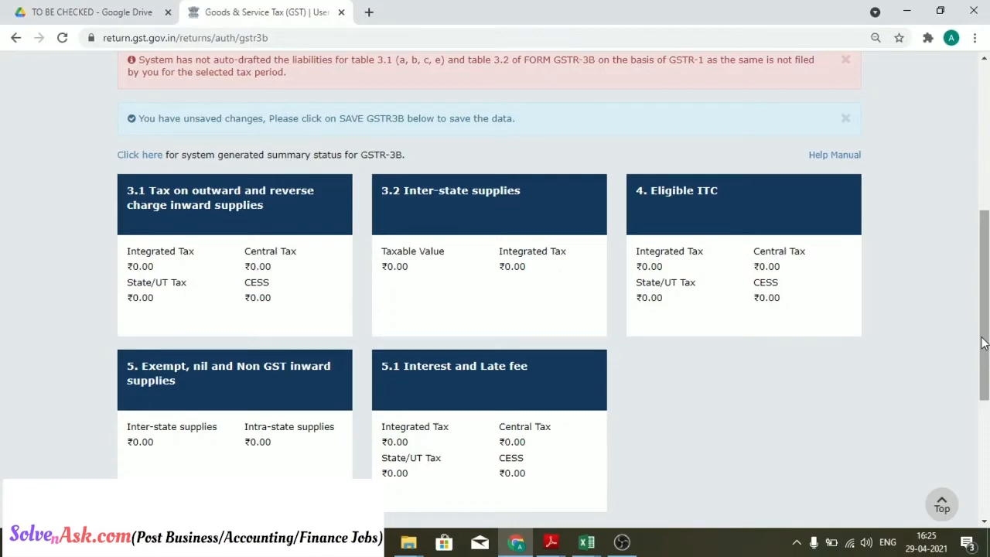
click(796, 195)
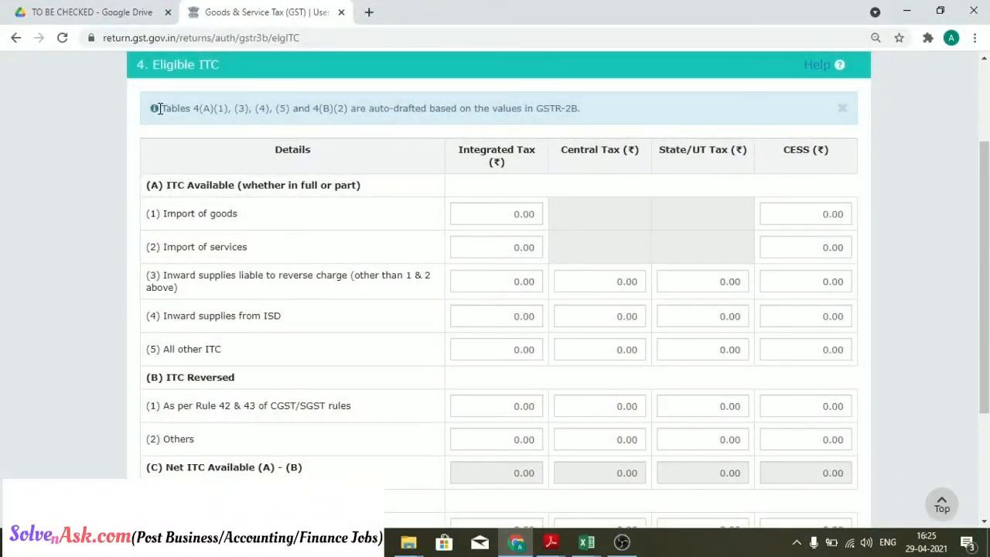
drag(164, 108, 578, 98)
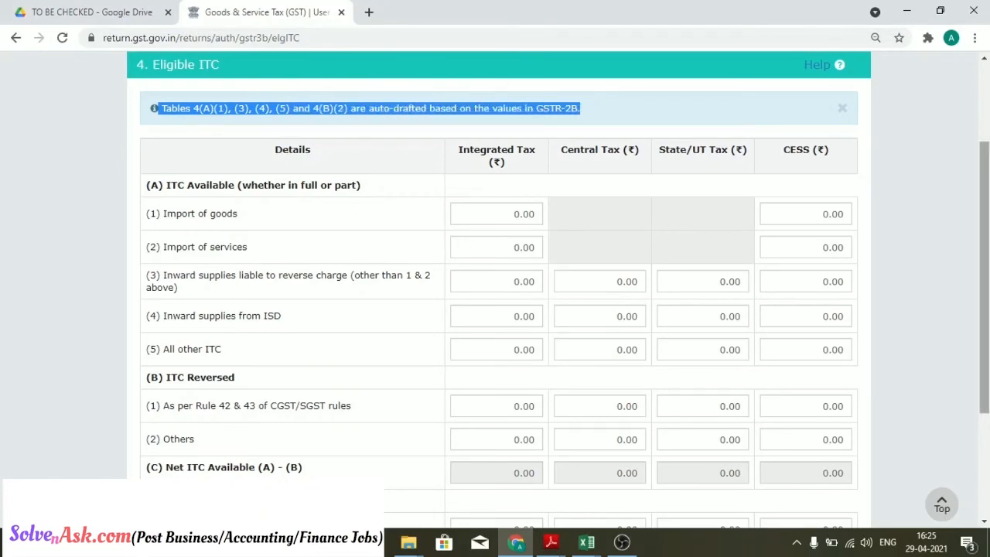
scroll(984, 278, down, 3)
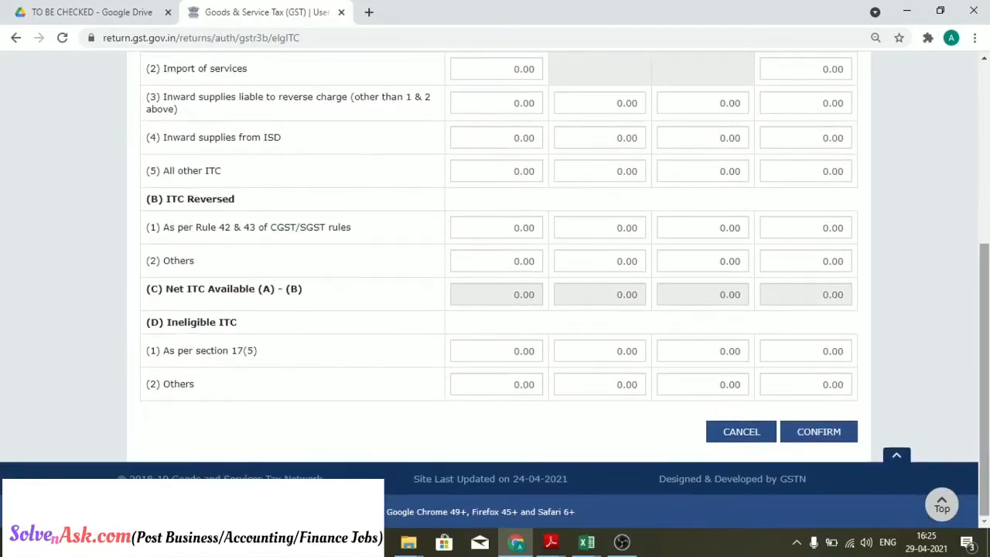
click(764, 434)
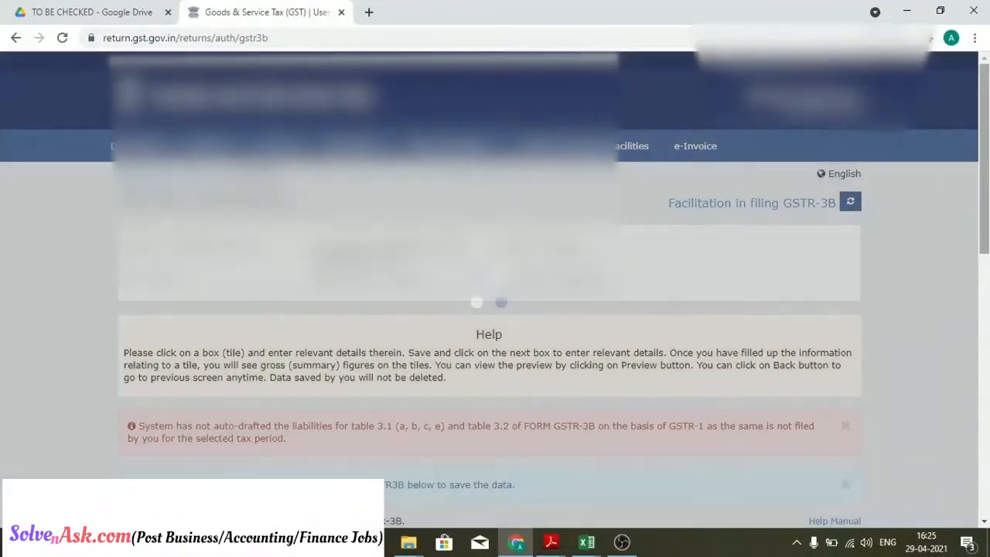
Save the GSTR-3B return data from the summary page
drag(984, 215, 981, 368)
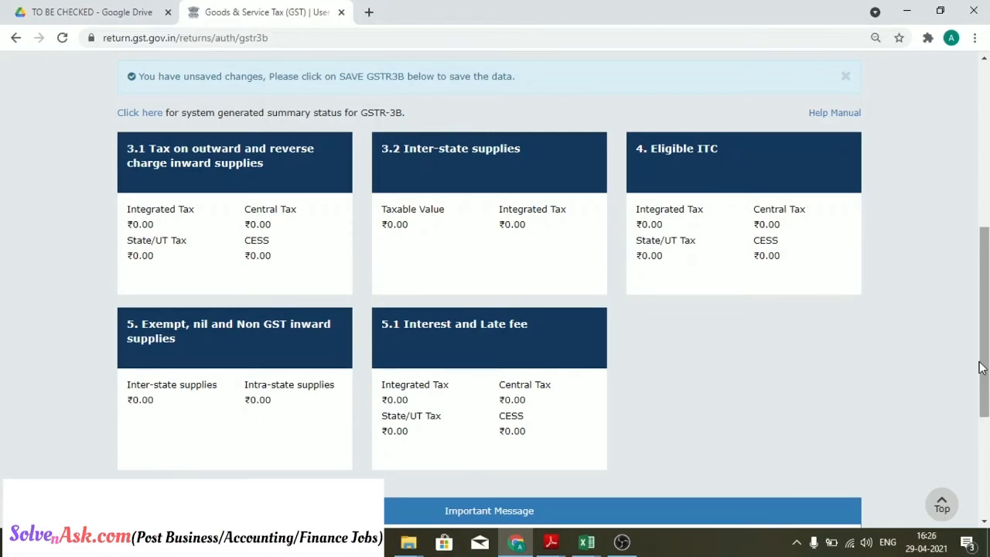
drag(981, 368, 977, 455)
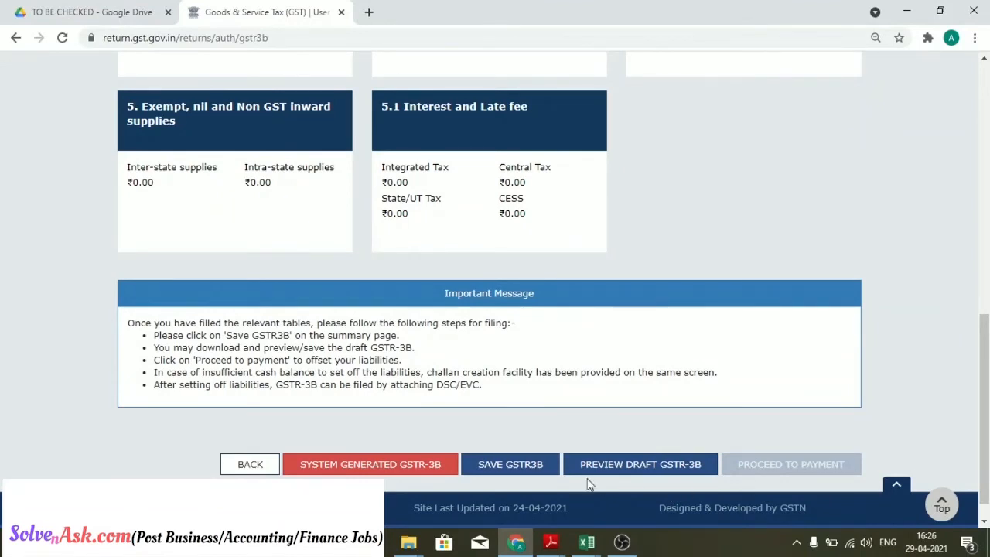
click(533, 466)
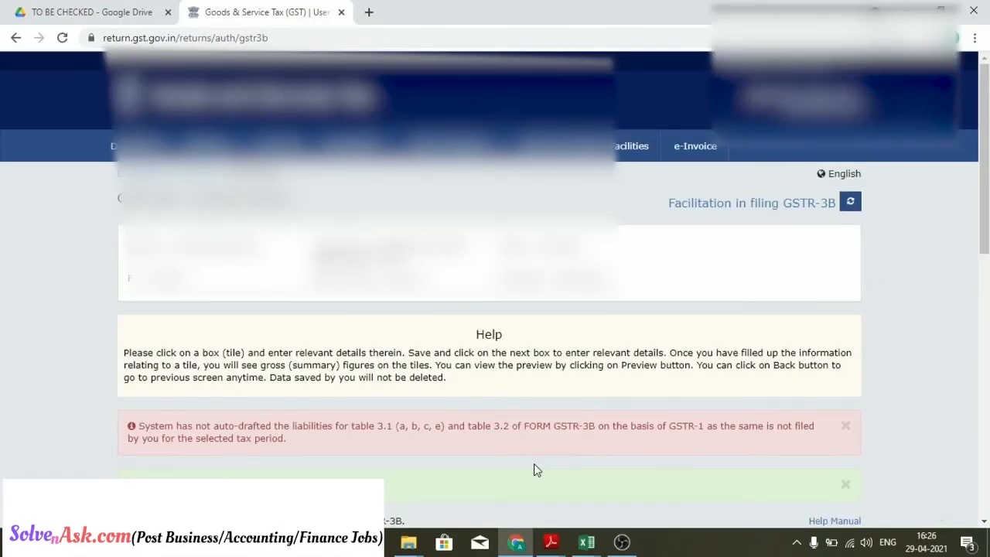
Download the draft GSTR-3B preview, open the PDF and examine its tables 3.1 and 3.2
drag(986, 204, 971, 462)
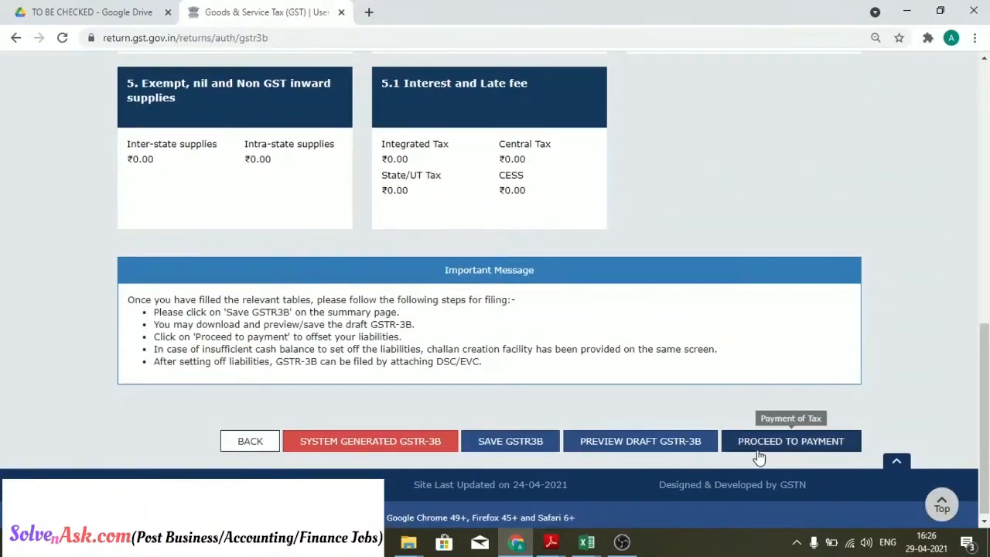
click(688, 447)
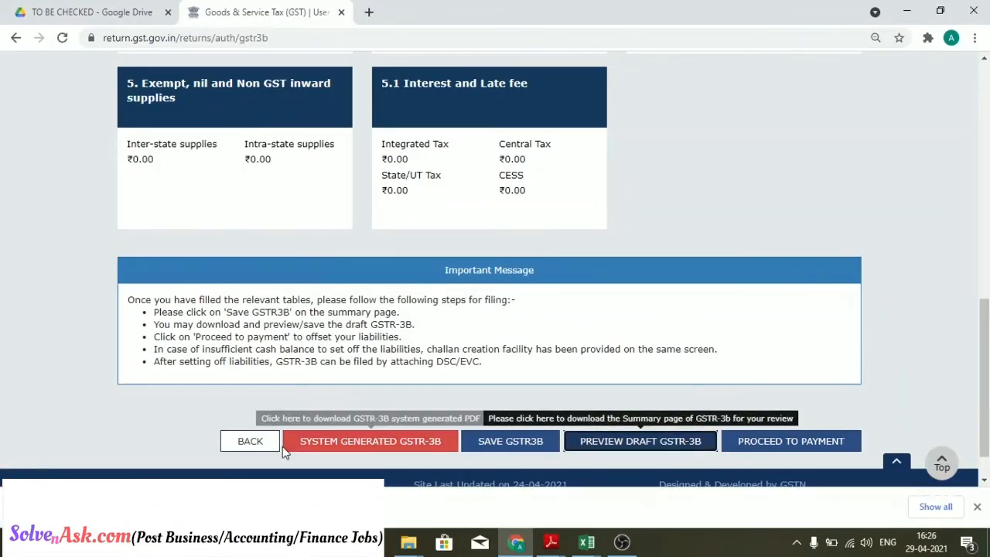
click(78, 507)
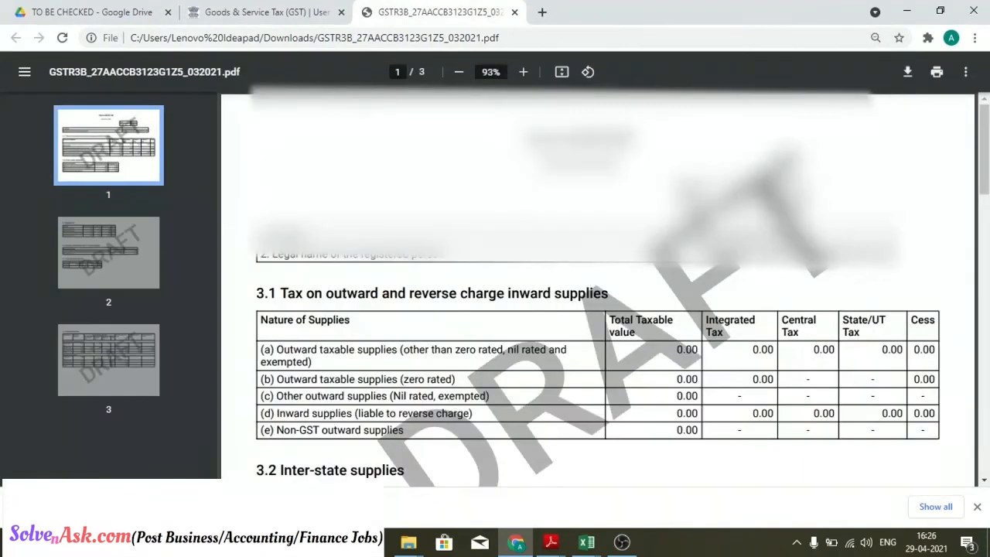
mouse_move(985, 131)
mouse_down()
mouse_move(988, 291)
mouse_move(984, 144)
mouse_up()
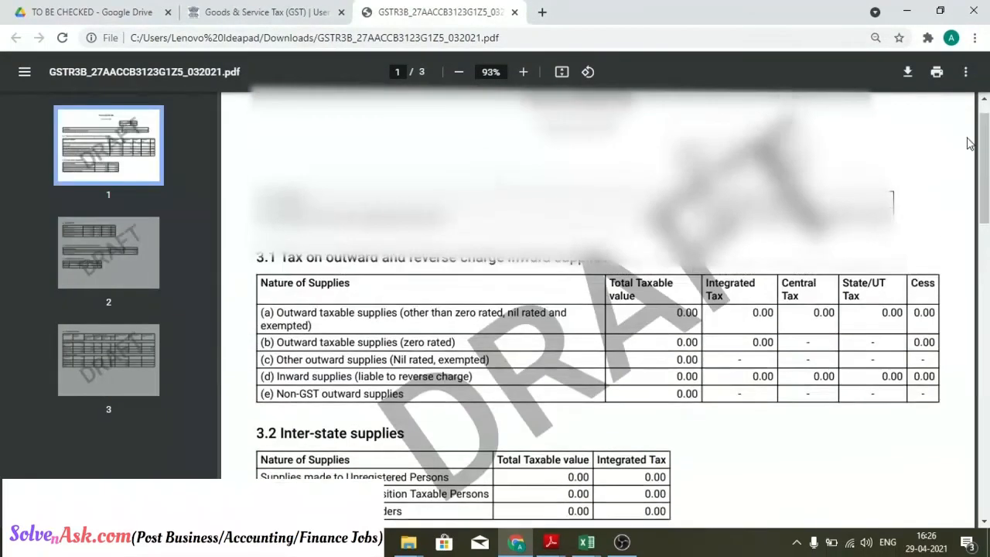
Return to the GST portal page, proceed to payment and bring up the tax payment table in 6.1 Payment of tax
click(263, 8)
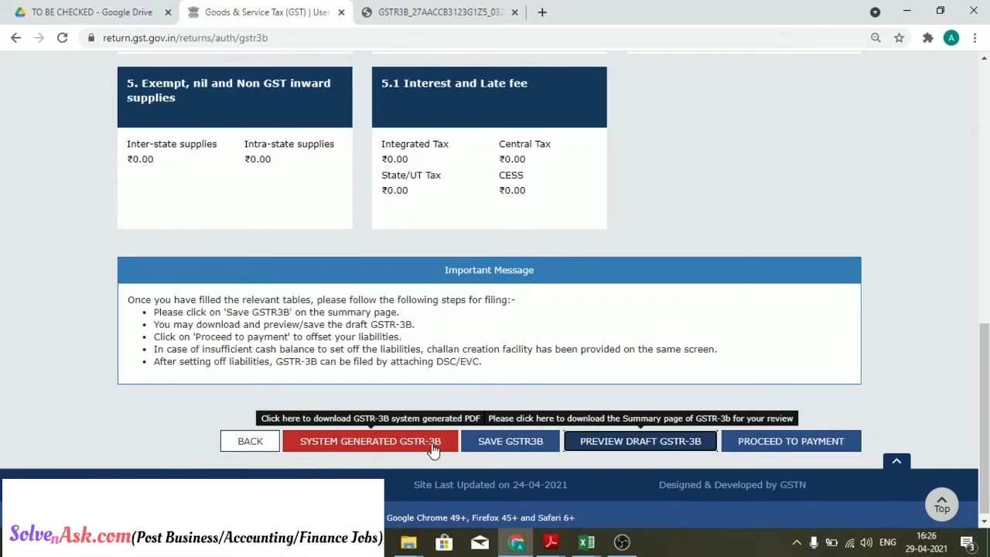
click(783, 447)
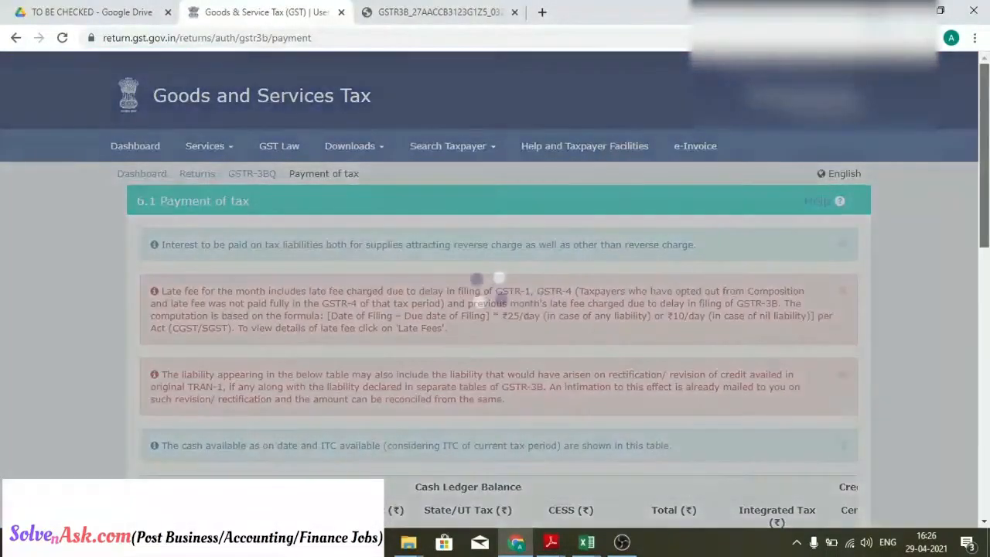
scroll(782, 449, down, 4)
scroll(847, 480, down, 5)
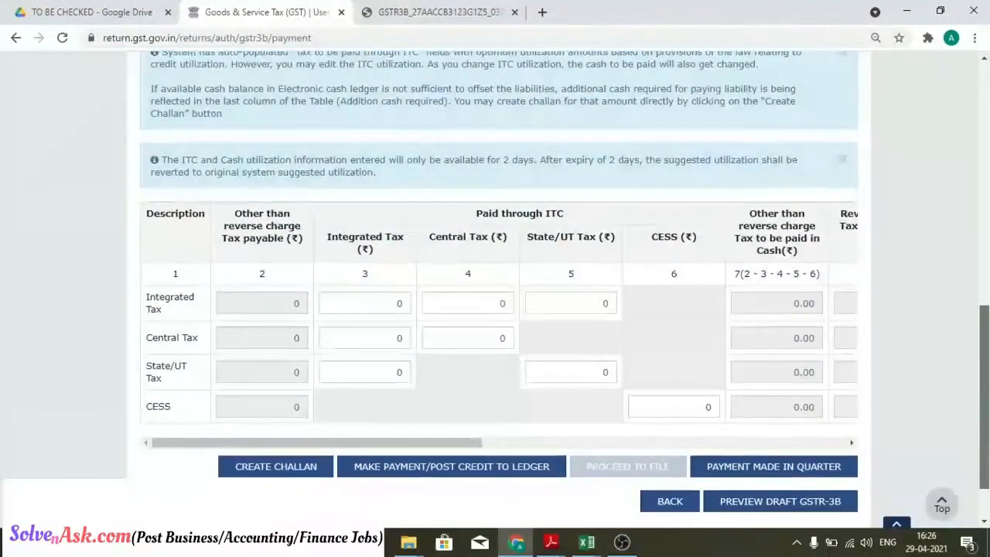